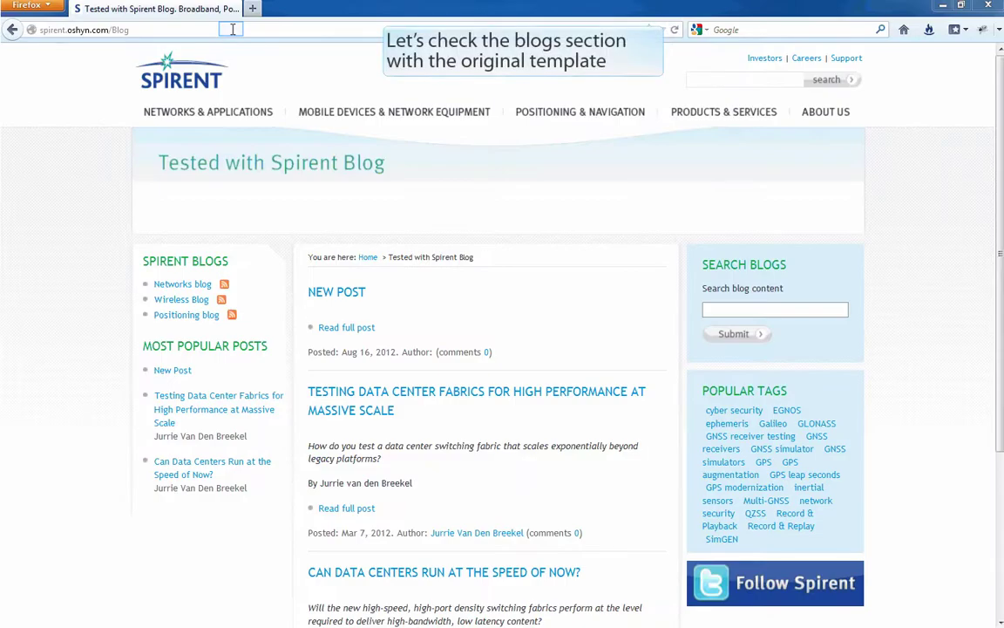
Step: Filter the Spirent blog by the GNSS receivers tag and read the What is GAGAN? post
{"action": "left_click", "coordinate": [233, 29]}
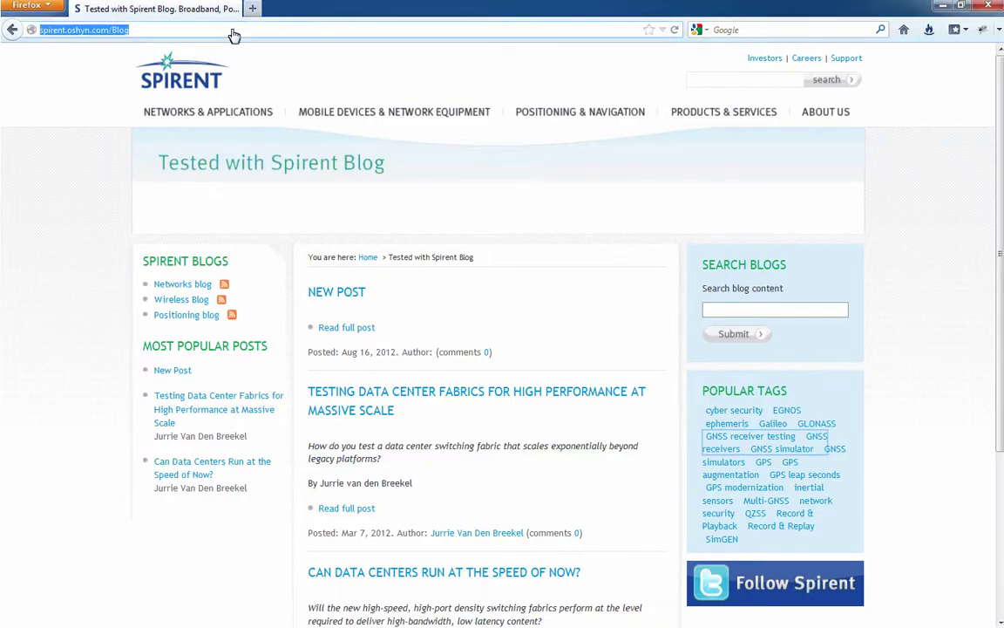
{"action": "left_click", "coordinate": [820, 438]}
{"action": "scroll", "coordinate": [395, 375], "scroll_direction": "down", "scroll_amount": 5}
{"action": "scroll", "coordinate": [395, 375], "scroll_direction": "up", "scroll_amount": 3}
{"action": "scroll", "coordinate": [395, 374], "scroll_direction": "up", "scroll_amount": 3}
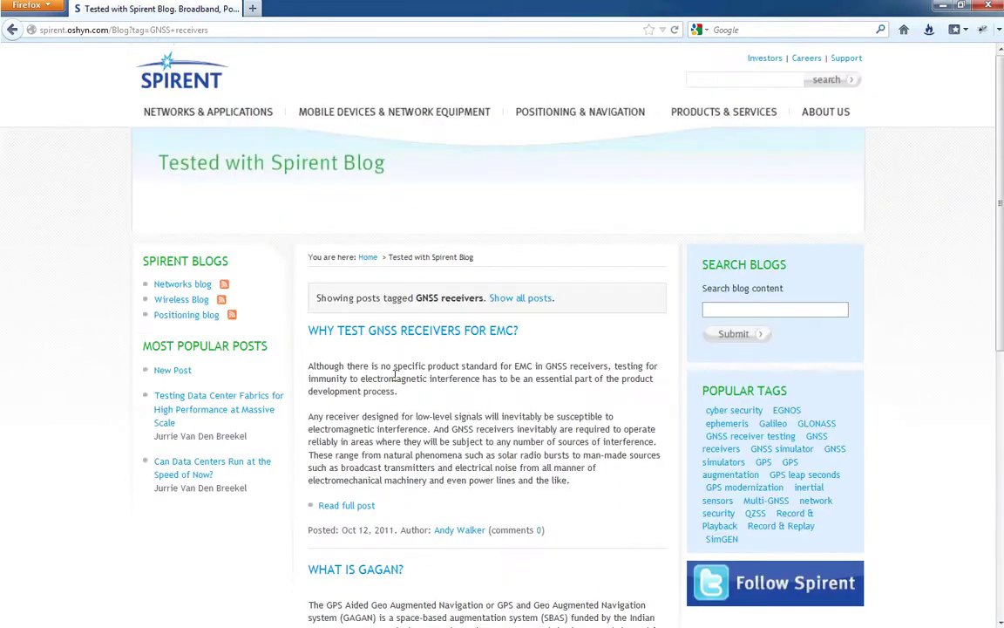
{"action": "scroll", "coordinate": [395, 375], "scroll_direction": "down", "scroll_amount": 1}
{"action": "left_click", "coordinate": [380, 490]}
{"action": "scroll", "coordinate": [575, 397], "scroll_direction": "down", "scroll_amount": 1}
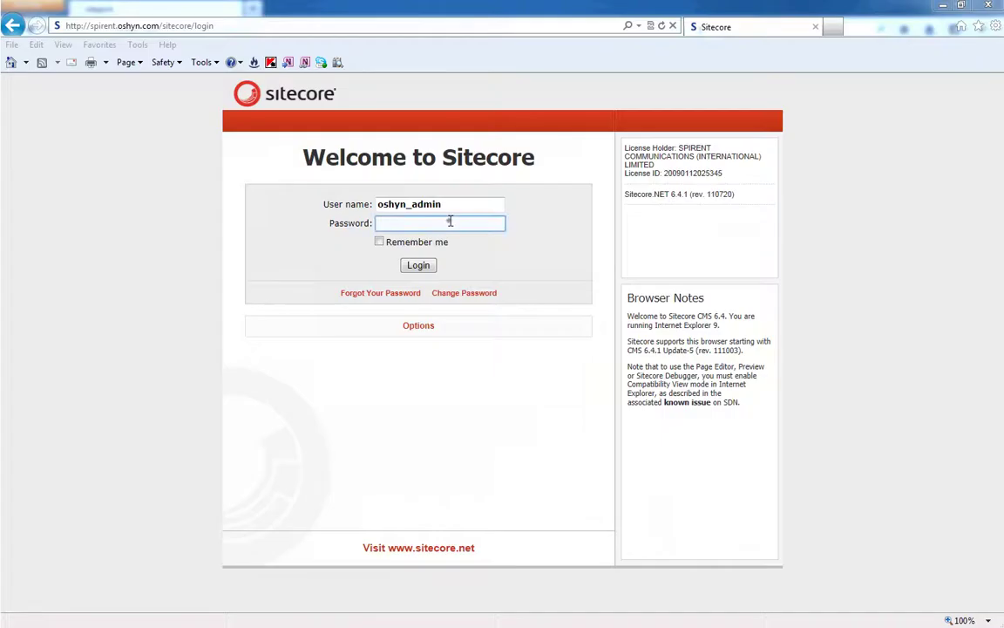
{"action": "type", "text": "•••"}
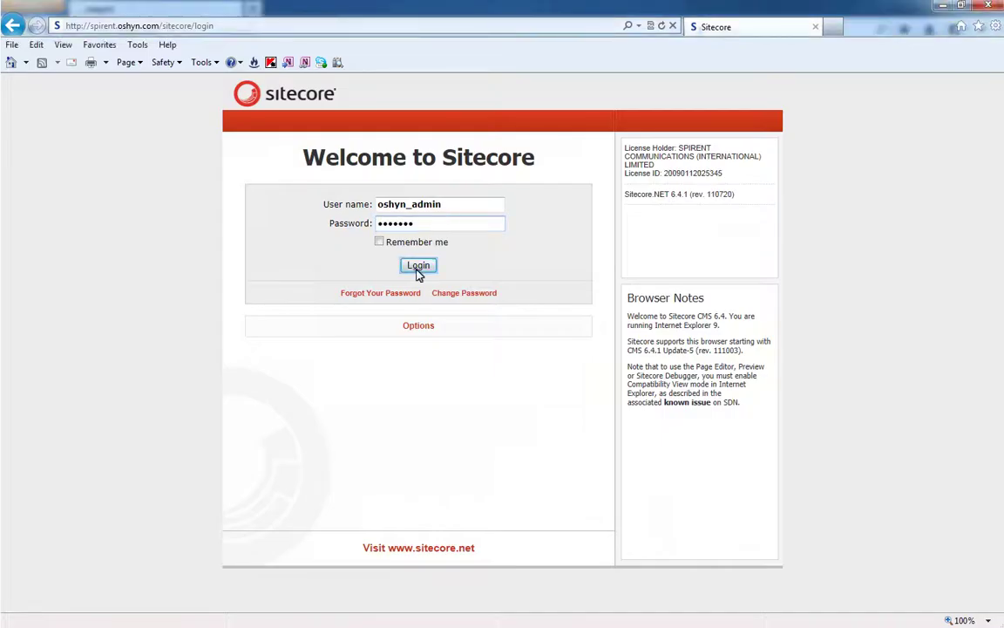
{"action": "left_click", "coordinate": [420, 267]}
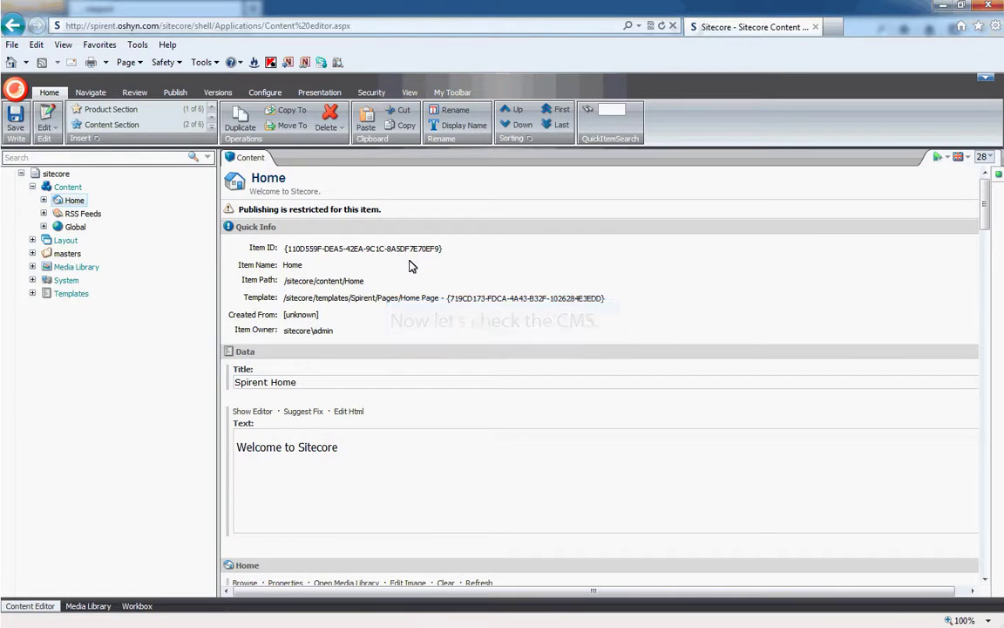
{"action": "left_click", "coordinate": [44, 199]}
{"action": "left_click", "coordinate": [55, 214]}
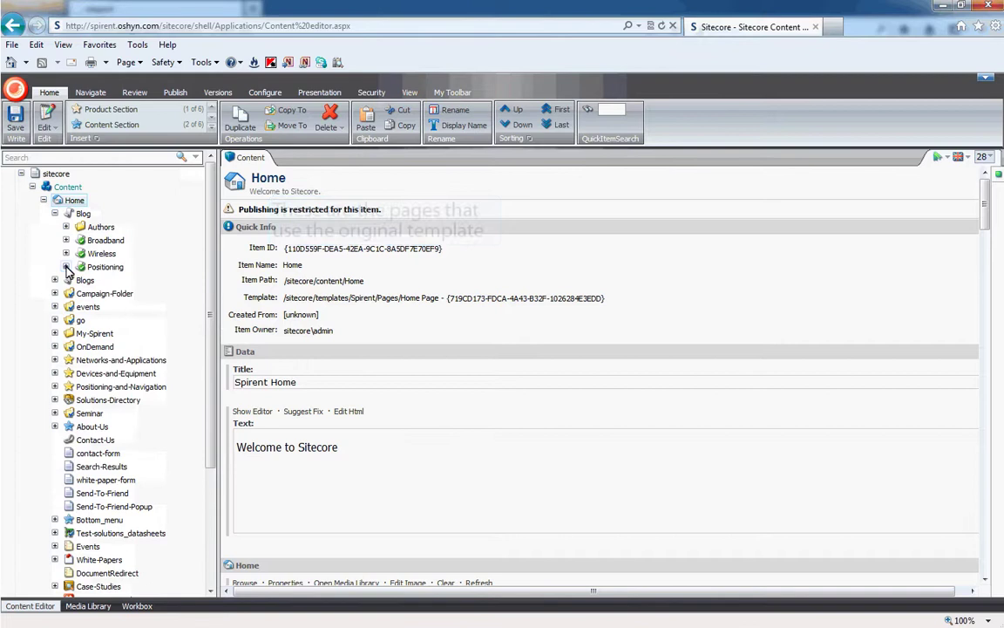
{"action": "left_click", "coordinate": [66, 226]}
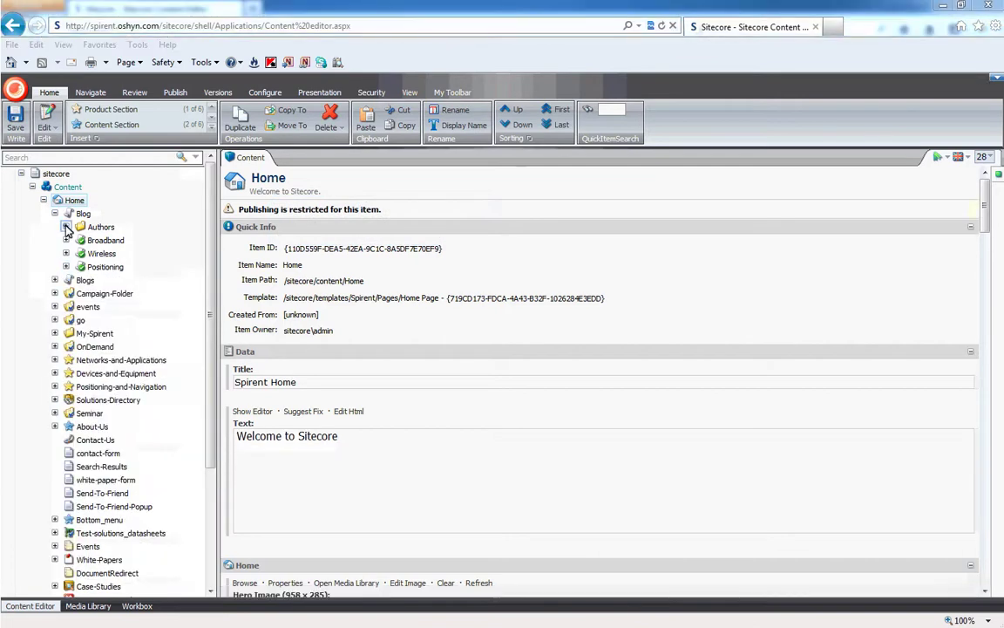
{"action": "left_click", "coordinate": [66, 226]}
{"action": "left_click", "coordinate": [115, 226]}
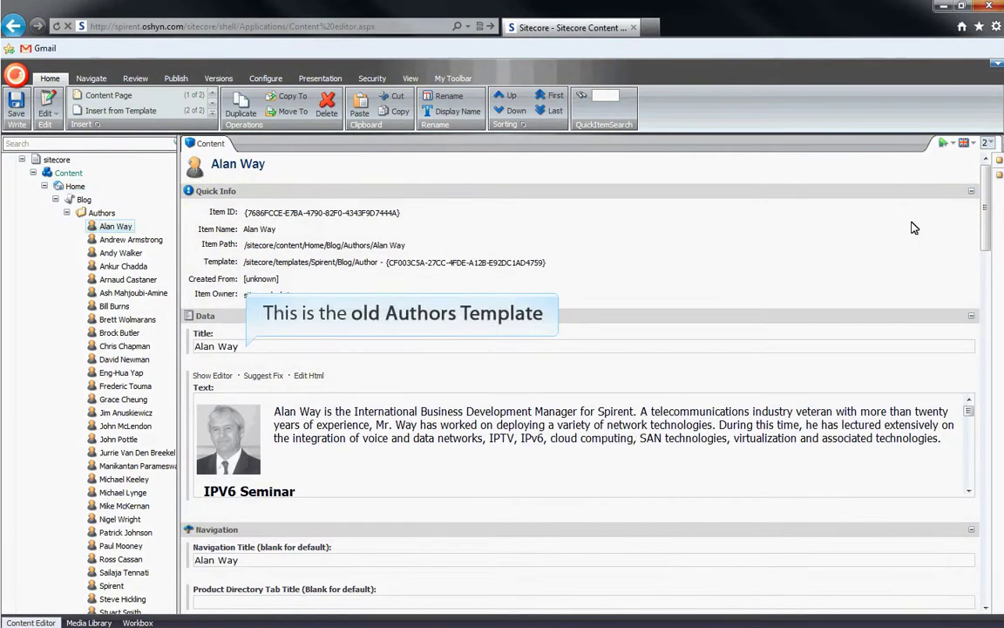
{"action": "left_click", "coordinate": [261, 346]}
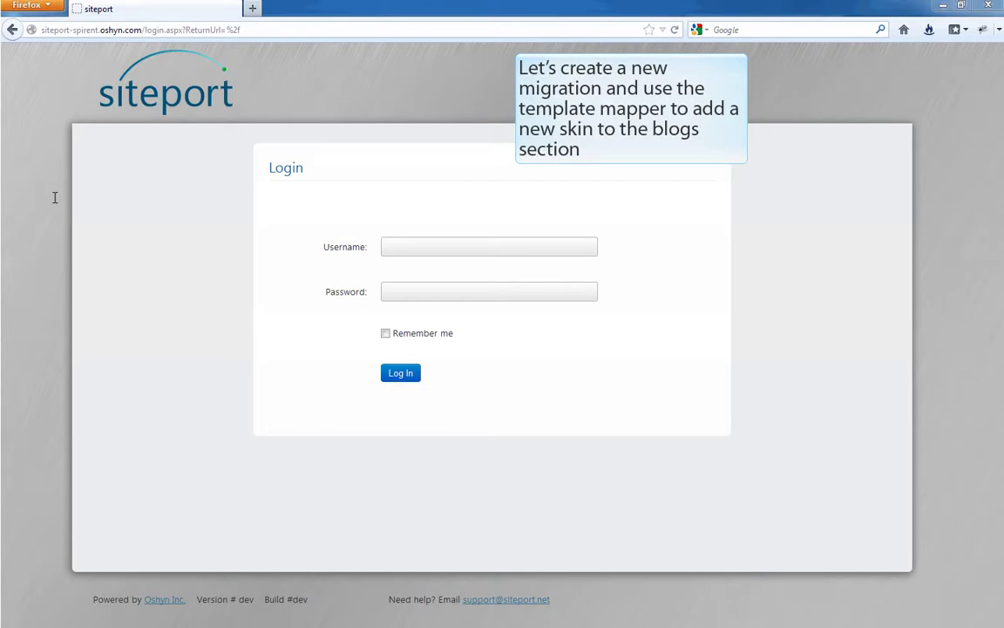
Step: Sign in to Siteport and save a new migration named 'Spirent blogs'
{"action": "left_click", "coordinate": [526, 251]}
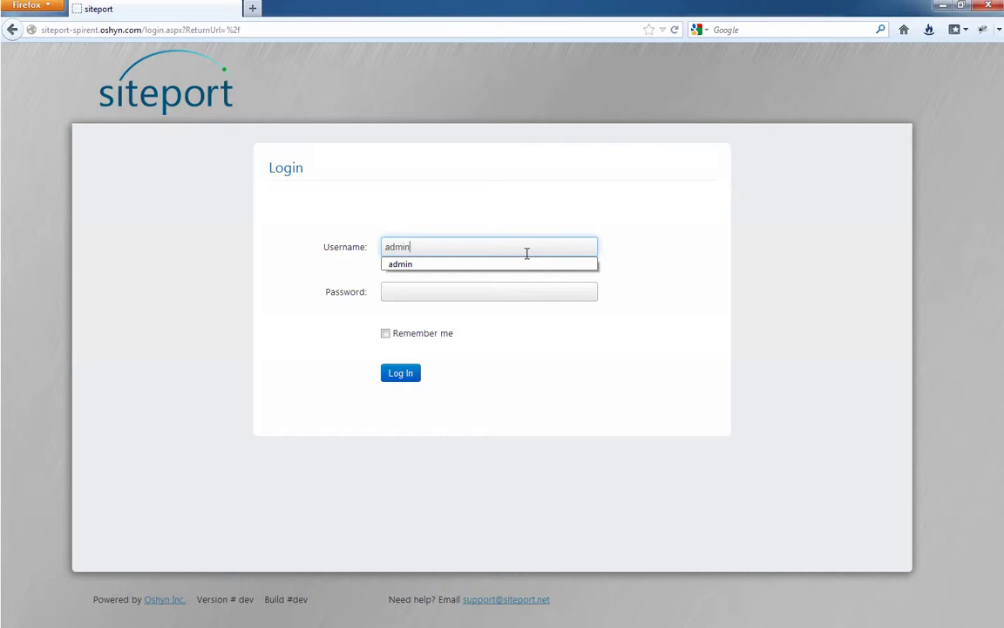
{"action": "key", "text": "Tab"}
{"action": "left_click", "coordinate": [394, 377]}
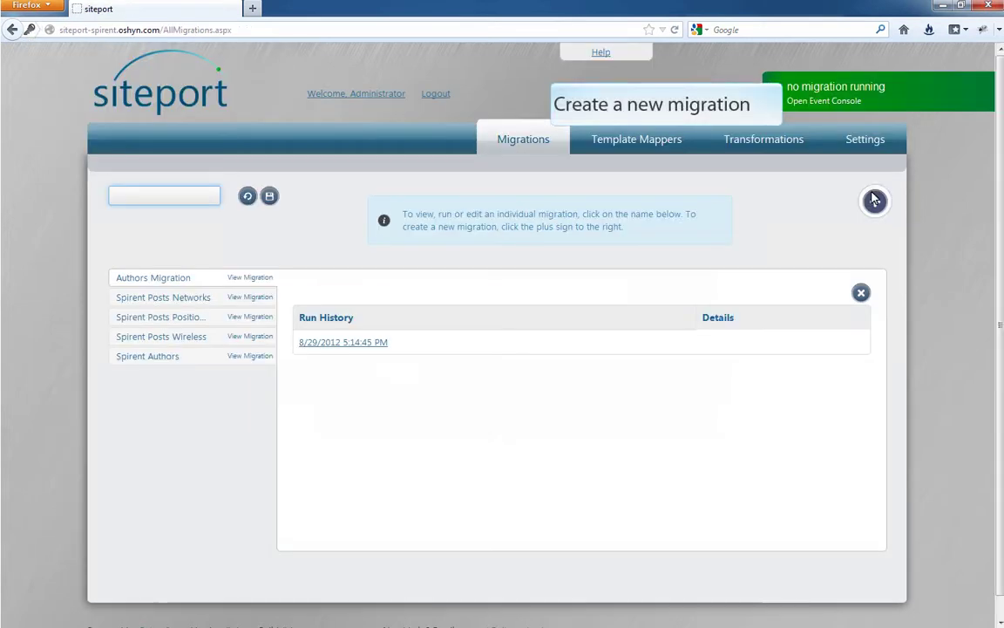
{"action": "type", "text": "Sirent blog"}
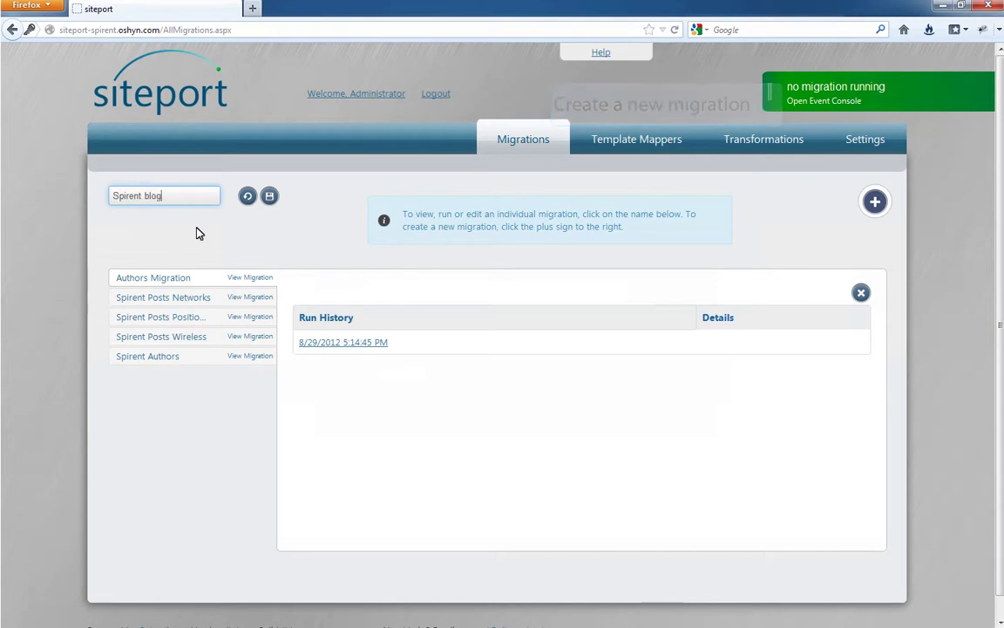
{"action": "type", "text": "s"}
{"action": "left_click", "coordinate": [270, 196]}
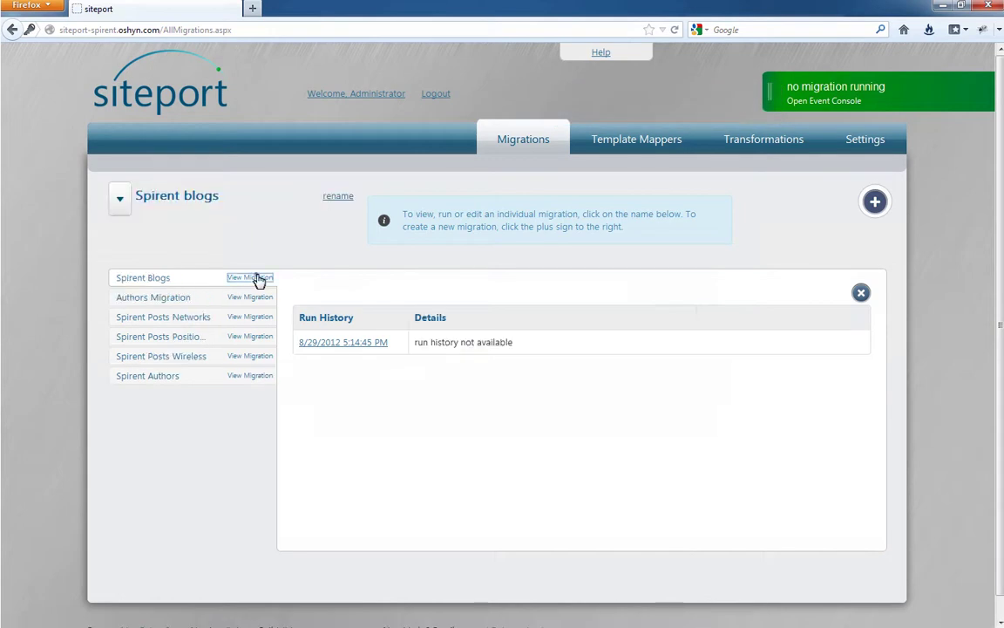
Step: Set the migration's source provider to Sitecore on the Spirent Sitecore server
{"action": "left_click", "coordinate": [250, 277]}
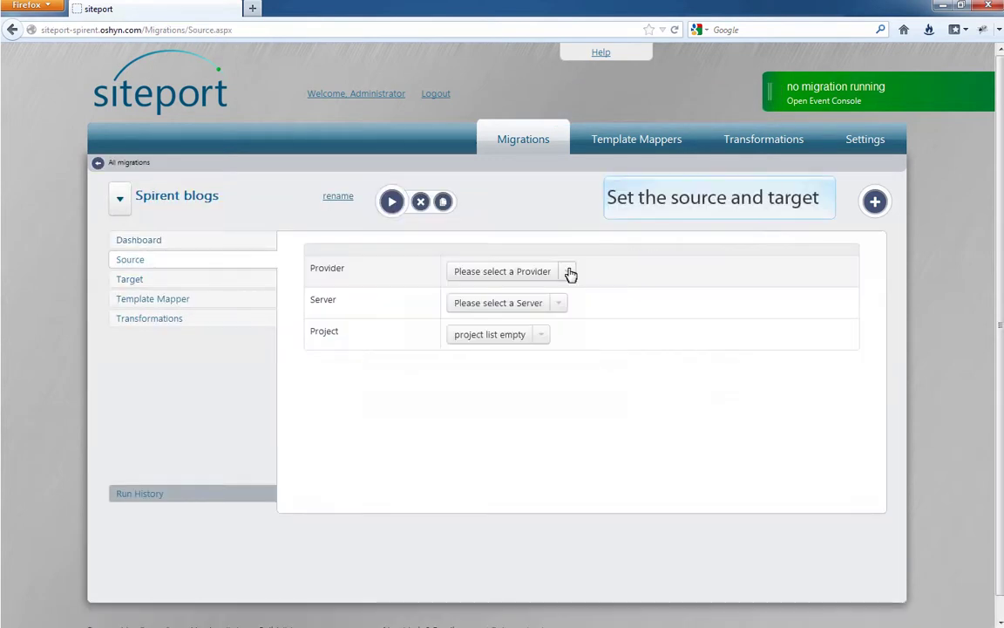
{"action": "left_click", "coordinate": [569, 272]}
{"action": "left_click", "coordinate": [511, 329]}
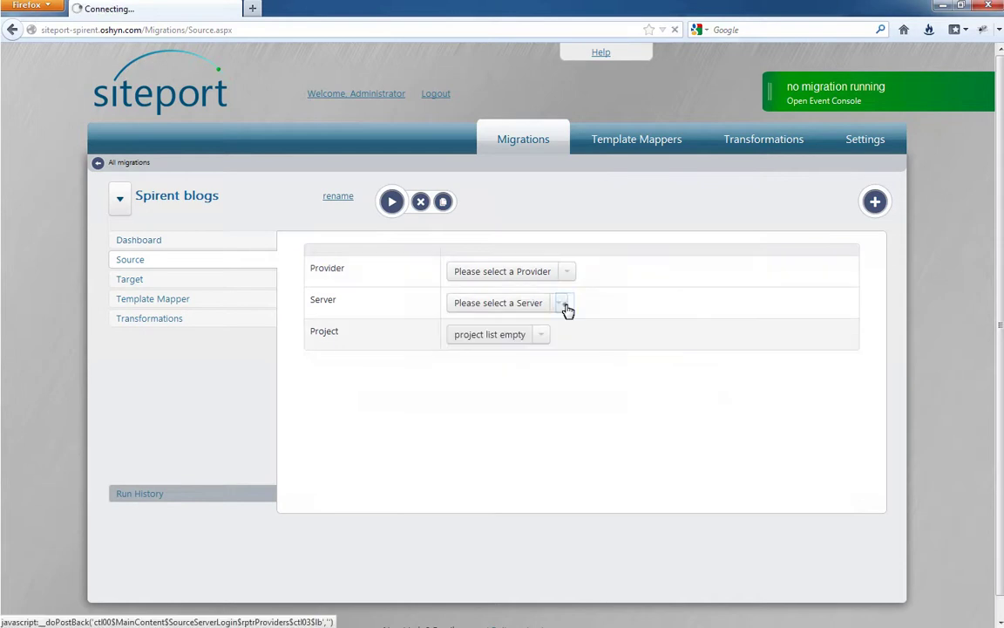
{"action": "left_click", "coordinate": [567, 310]}
{"action": "left_click", "coordinate": [512, 425]}
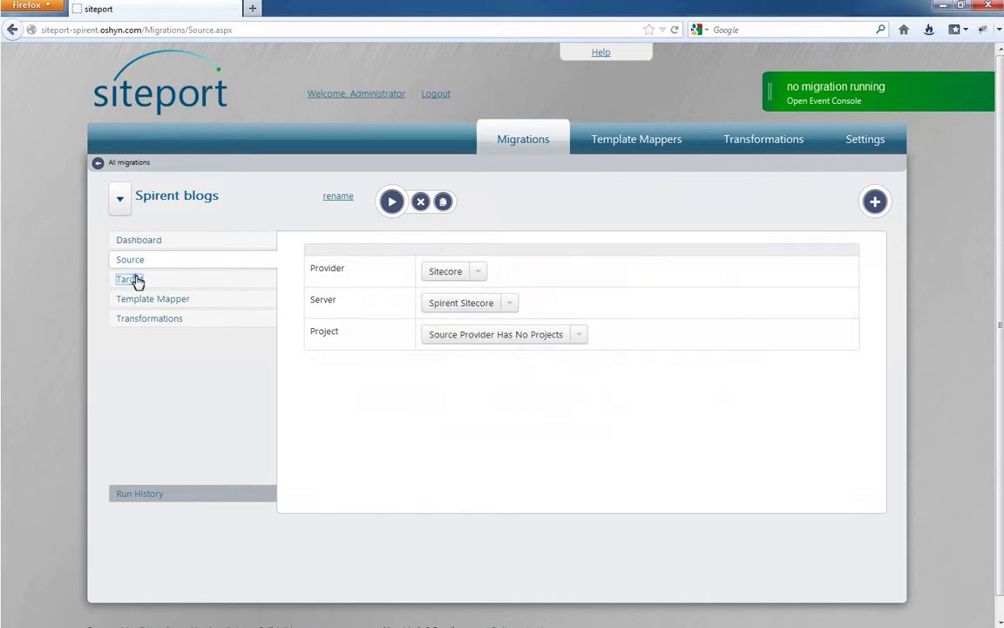
Step: Set the migration's target provider to Sitecore on the Spirent Sitecore server
{"action": "left_click", "coordinate": [131, 279]}
{"action": "left_click", "coordinate": [569, 273]}
{"action": "left_click", "coordinate": [482, 329]}
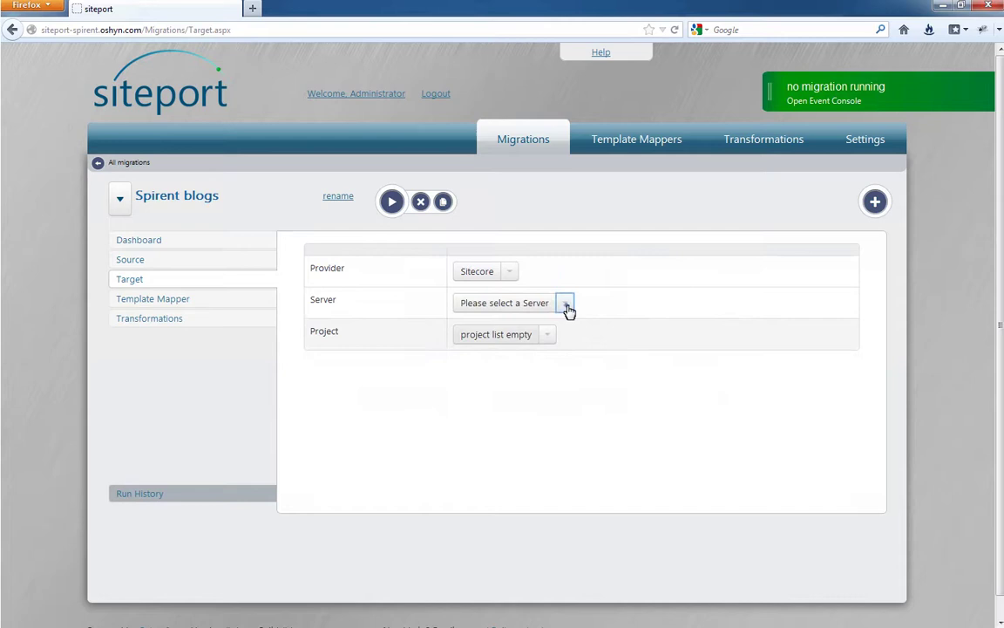
{"action": "left_click", "coordinate": [566, 306]}
{"action": "left_click", "coordinate": [514, 427]}
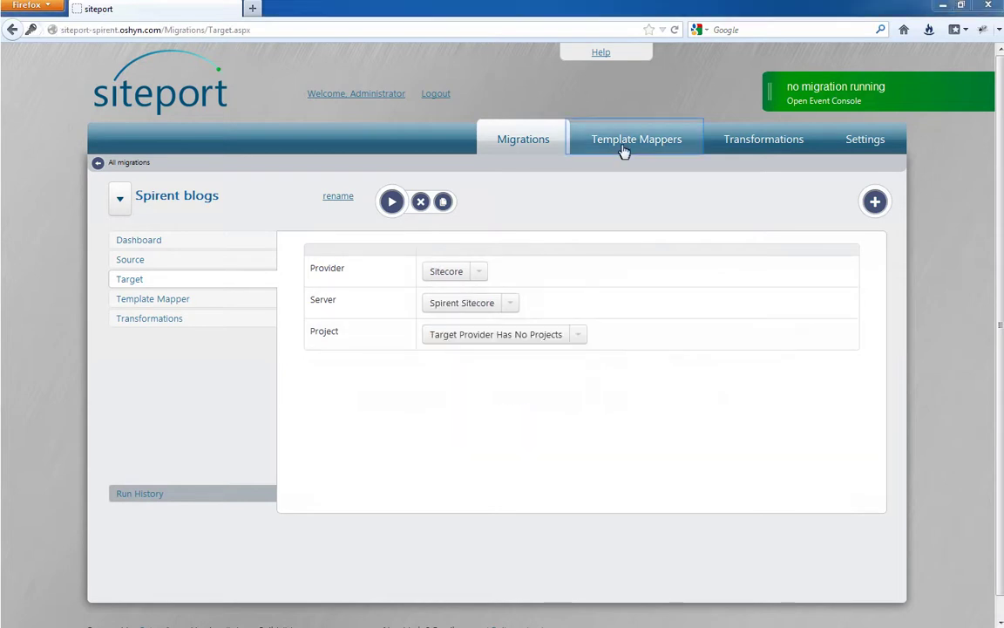
Step: Create and save a new template map set named 'Blogs mapper'
{"action": "left_click", "coordinate": [624, 148]}
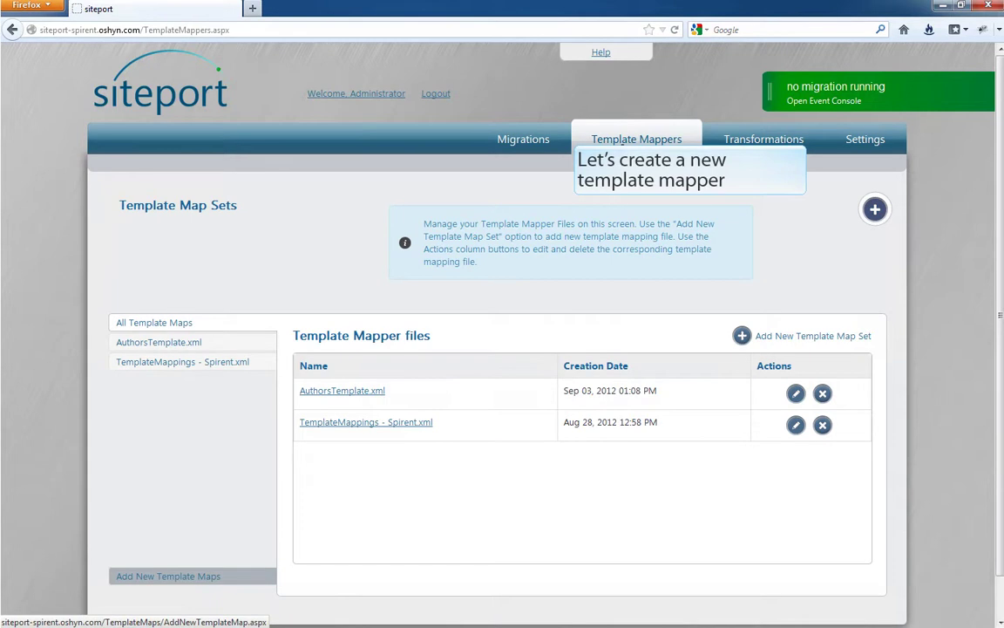
{"action": "left_click", "coordinate": [874, 209]}
{"action": "type", "text": "Blo"}
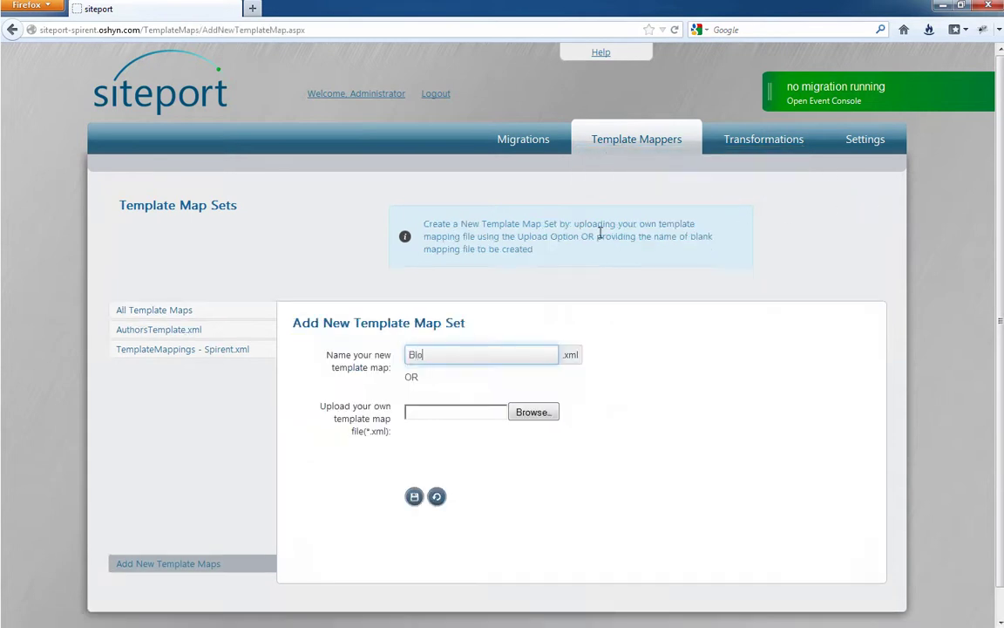
{"action": "type", "text": "gs mapper"}
{"action": "key", "text": "Tab"}
{"action": "left_click", "coordinate": [414, 496]}
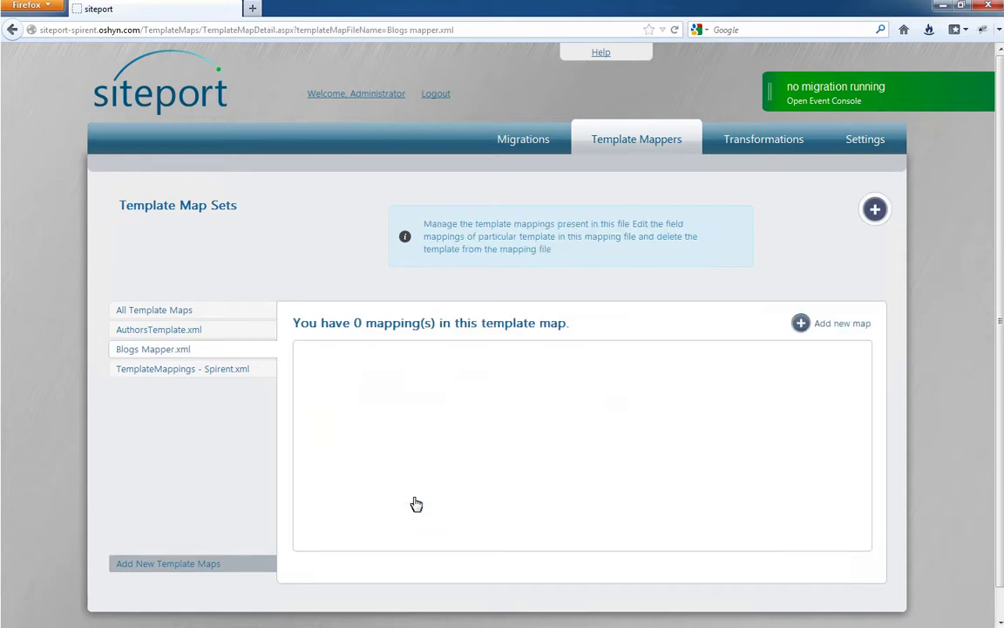
Step: Add and save a mapping from the Blog Post template to New Blog Template
{"action": "left_click", "coordinate": [802, 323]}
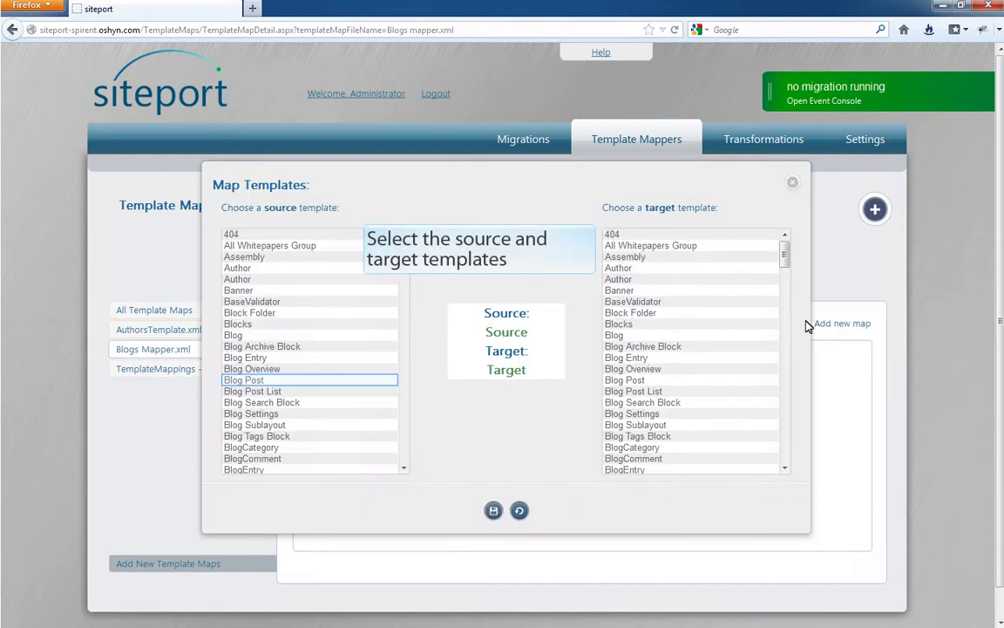
{"action": "left_click", "coordinate": [250, 381]}
{"action": "left_click", "coordinate": [672, 361]}
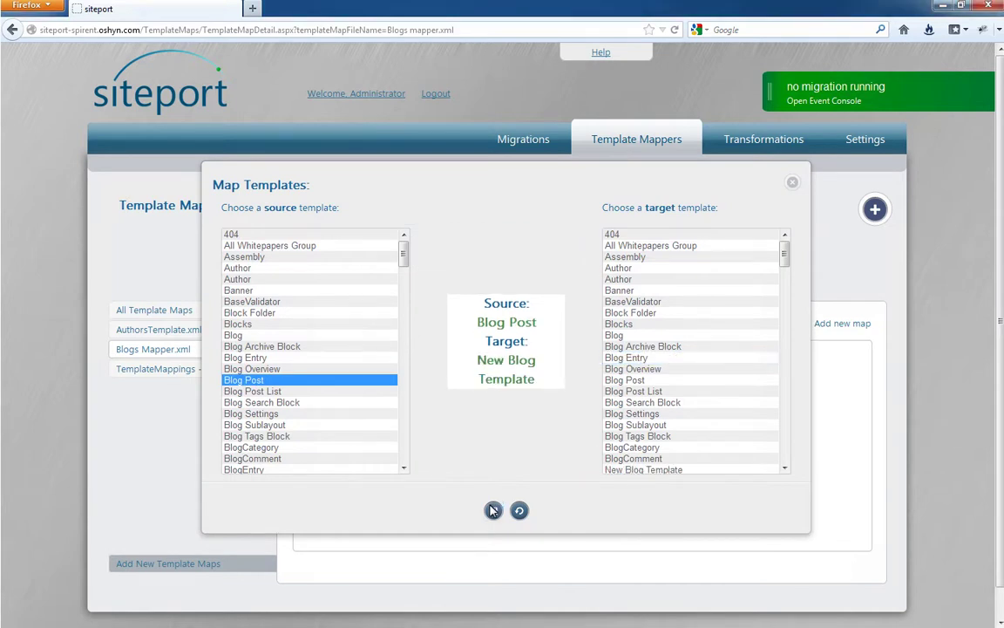
{"action": "left_click", "coordinate": [493, 510]}
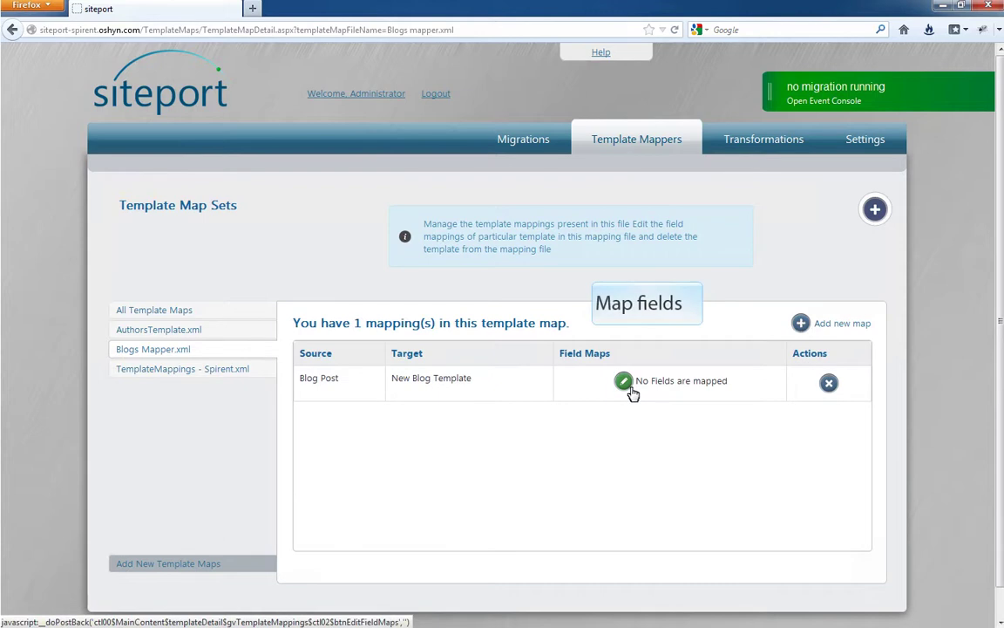
Step: In the Blog Post field maps, keep Author mapped to Author and leave BodyClass unmapped
{"action": "left_click", "coordinate": [627, 385]}
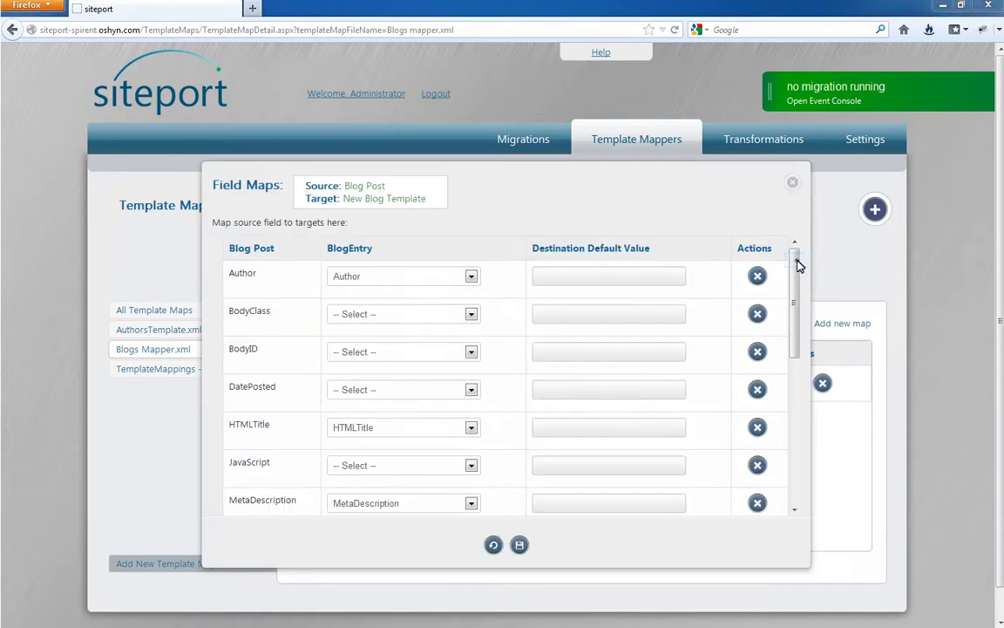
{"action": "scroll", "coordinate": [794, 289], "scroll_direction": "down", "scroll_amount": 1}
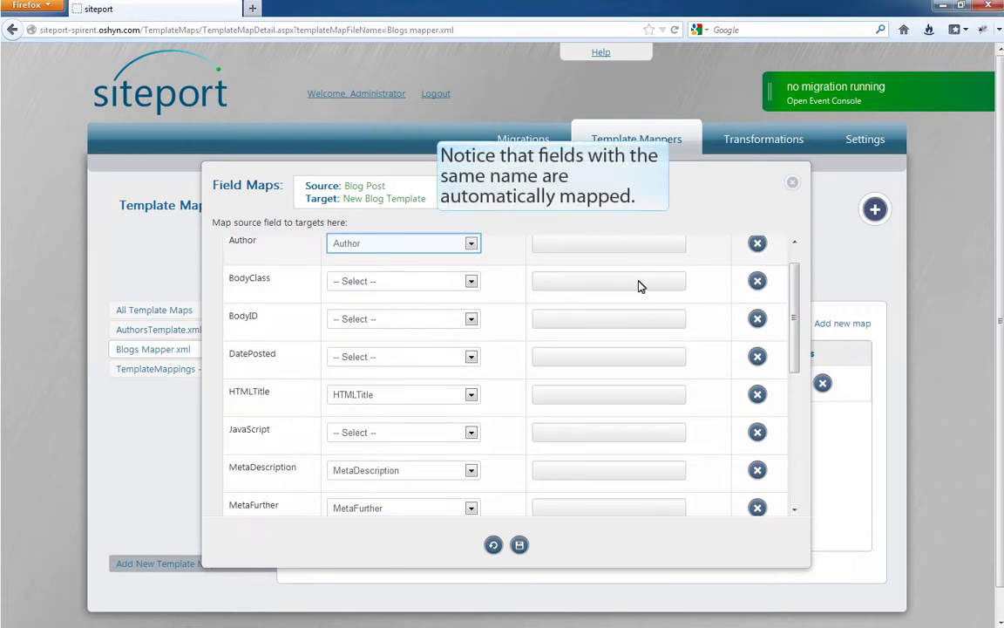
{"action": "left_click", "coordinate": [470, 245]}
{"action": "left_click", "coordinate": [473, 269]}
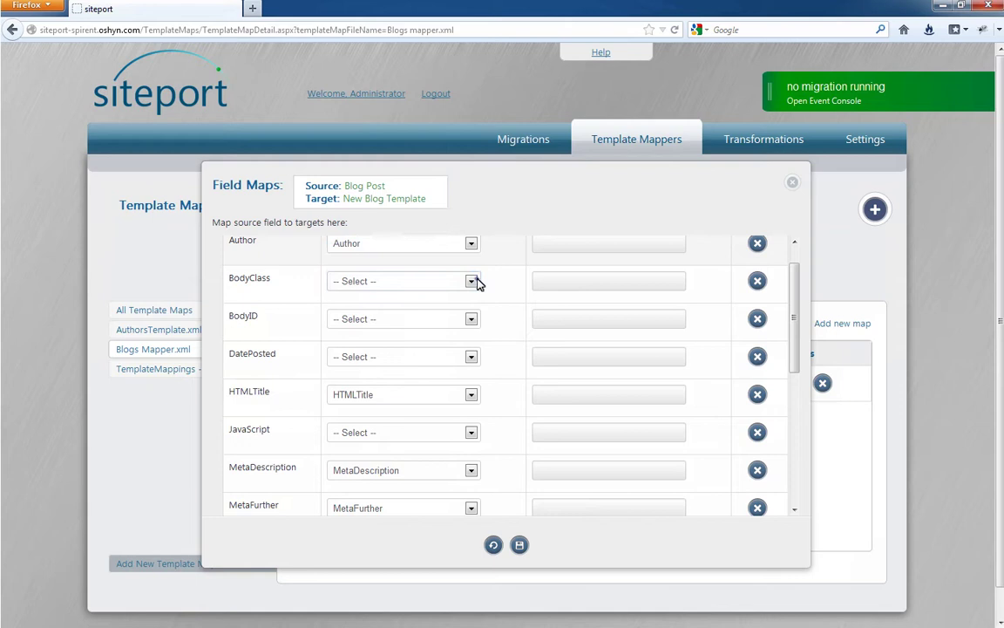
{"action": "left_click", "coordinate": [472, 280]}
{"action": "left_click", "coordinate": [790, 242]}
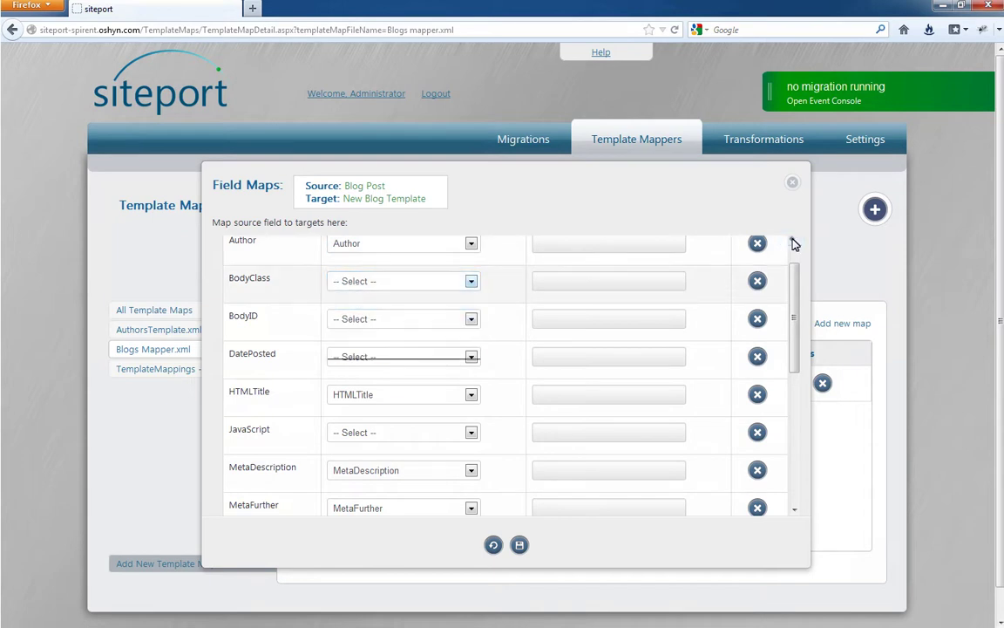
{"action": "left_click", "coordinate": [592, 275]}
{"action": "scroll", "coordinate": [592, 273], "scroll_direction": "up", "scroll_amount": 1}
Step: Give Author and HTMLTitle the default values New_Author and New_htmlTitle
{"action": "left_click", "coordinate": [592, 273]}
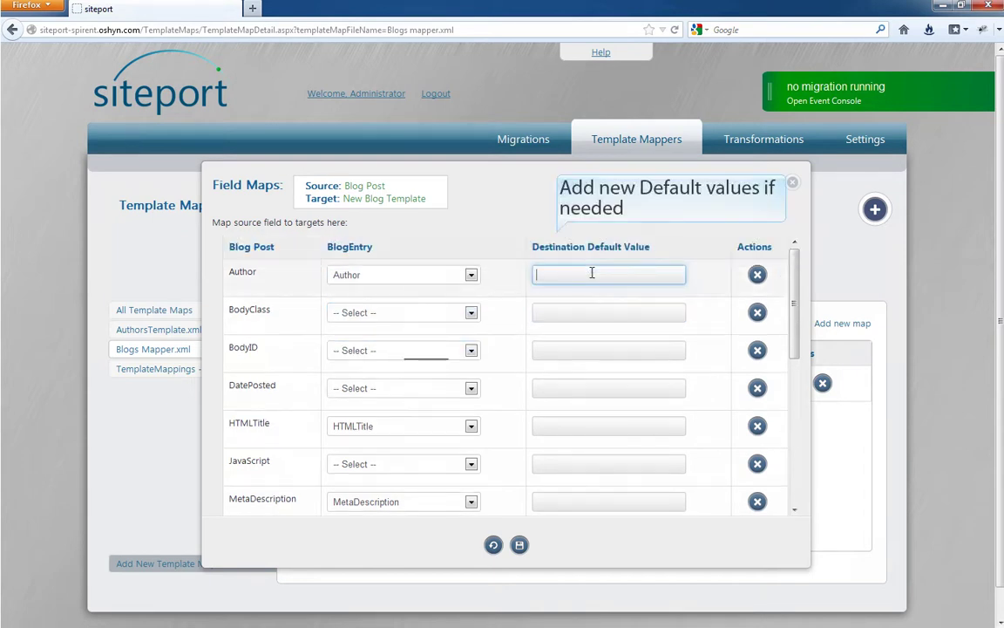
{"action": "type", "text": "New_Author"}
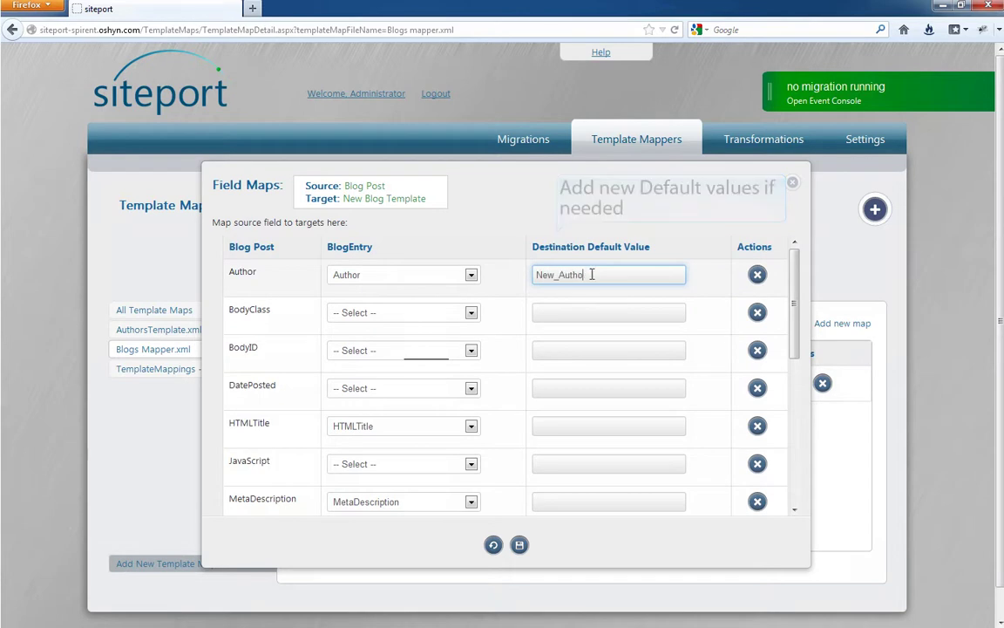
{"action": "left_click", "coordinate": [594, 425]}
{"action": "type", "text": "New_htmlTitl"}
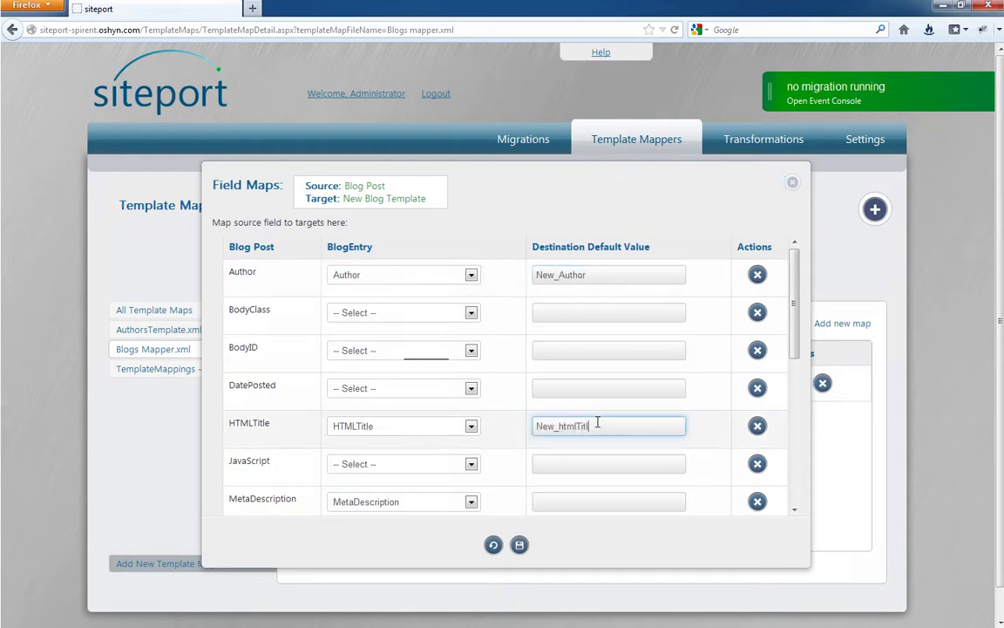
{"action": "type", "text": "e"}
{"action": "left_click", "coordinate": [794, 511]}
{"action": "left_click", "coordinate": [796, 512]}
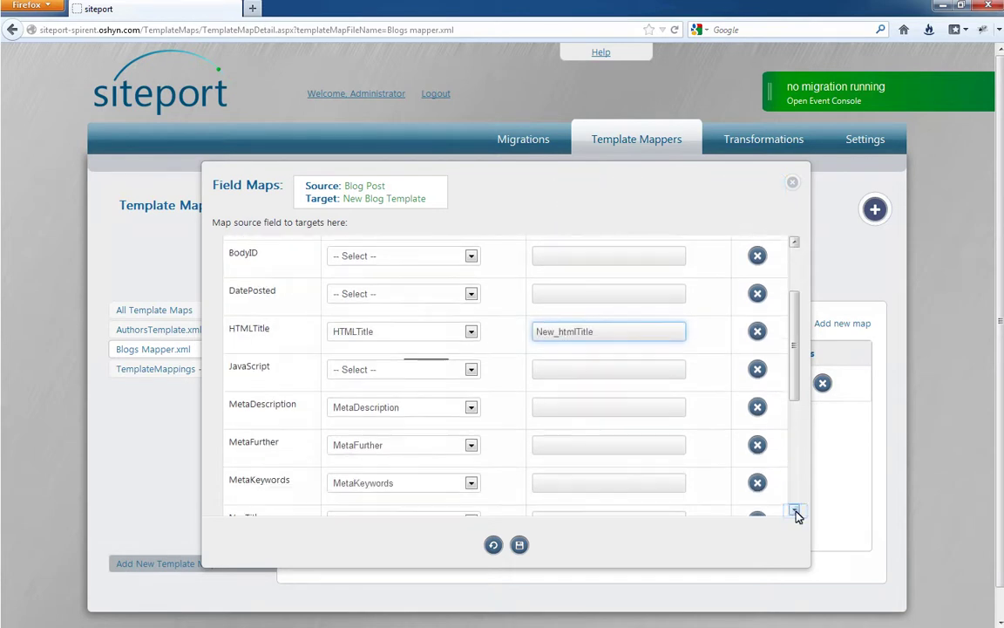
{"action": "left_click", "coordinate": [796, 512]}
Step: Set the MetaKeywords default value to New_MetaKeywords
{"action": "left_click", "coordinate": [472, 306]}
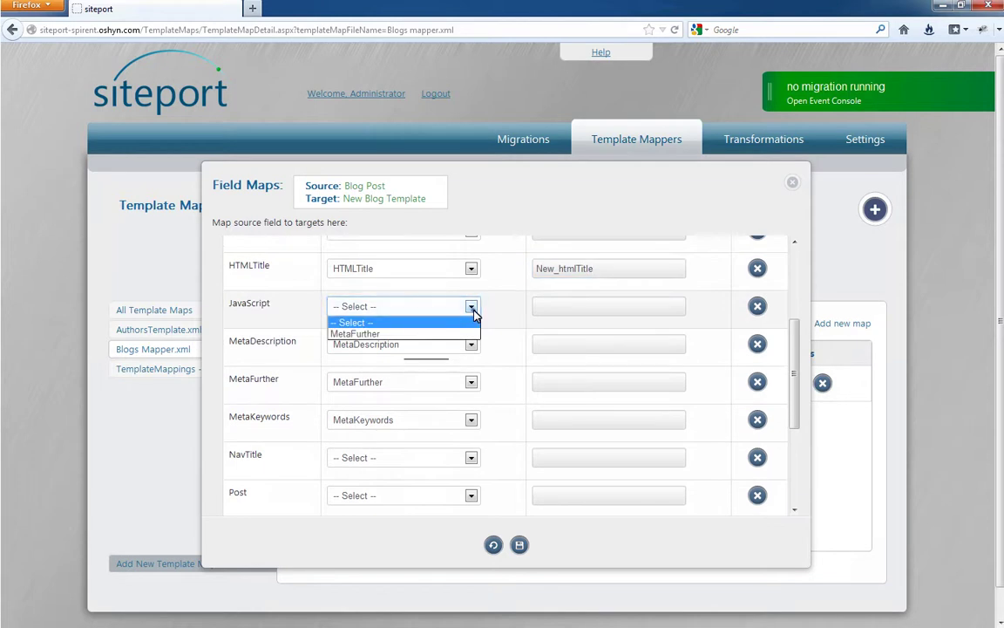
{"action": "left_click", "coordinate": [594, 420]}
{"action": "type", "text": "New_MetaKeyword"}
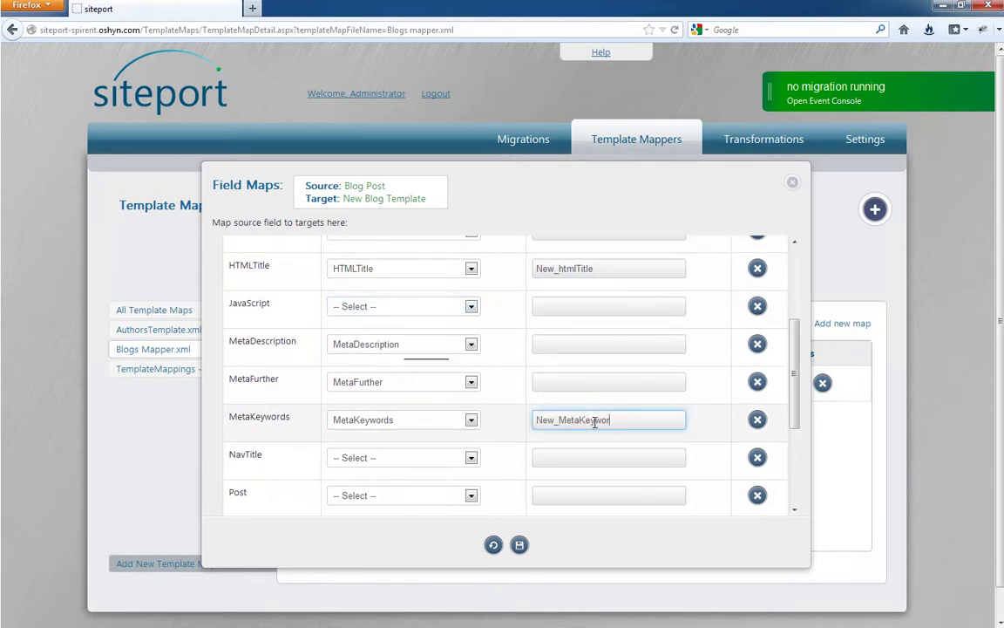
{"action": "type", "text": "s"}
{"action": "left_click", "coordinate": [796, 513]}
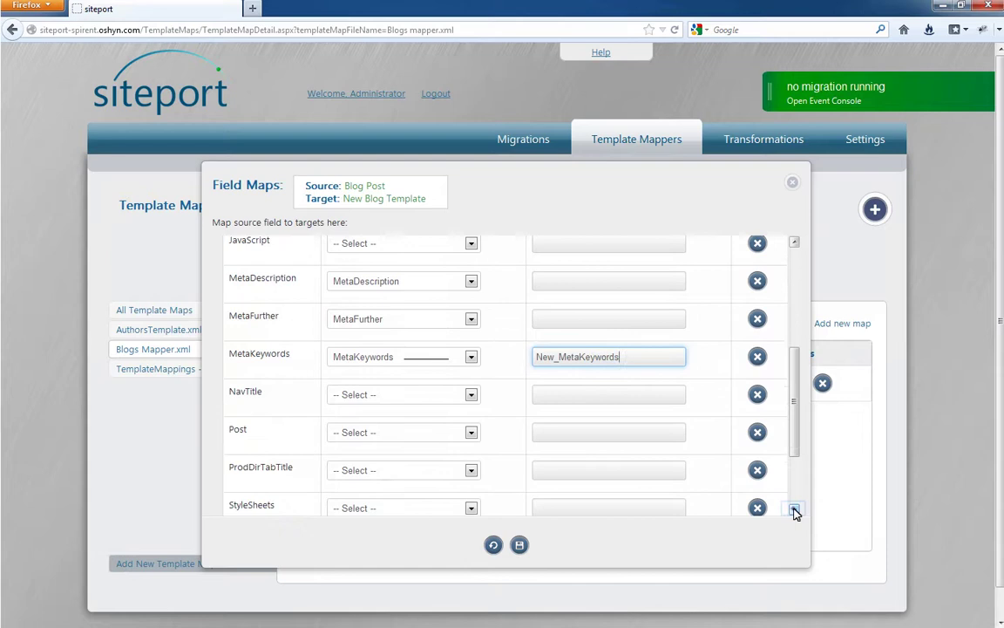
{"action": "left_click", "coordinate": [796, 512]}
{"action": "left_click", "coordinate": [794, 512]}
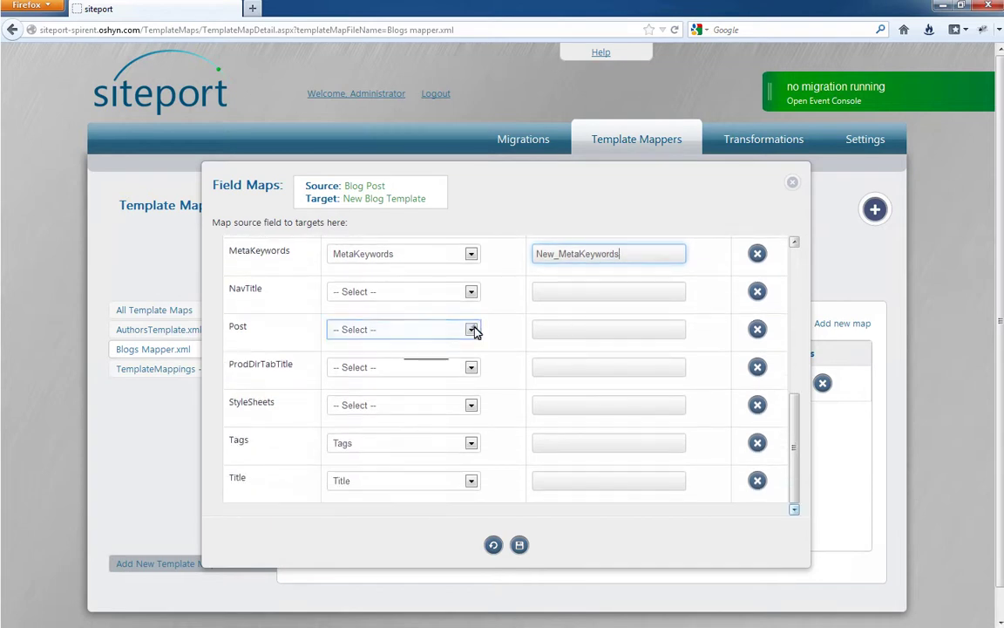
Step: Map Post to Content with default value New_cont and save the field mappings
{"action": "left_click", "coordinate": [472, 330]}
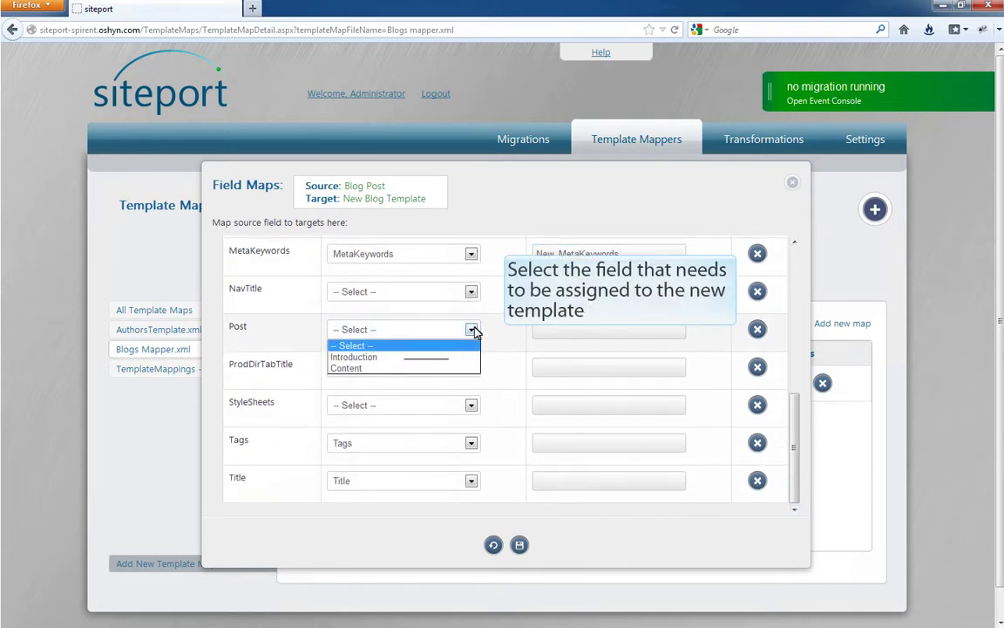
{"action": "left_click", "coordinate": [443, 367]}
{"action": "left_click", "coordinate": [546, 329]}
{"action": "type", "text": "New_"}
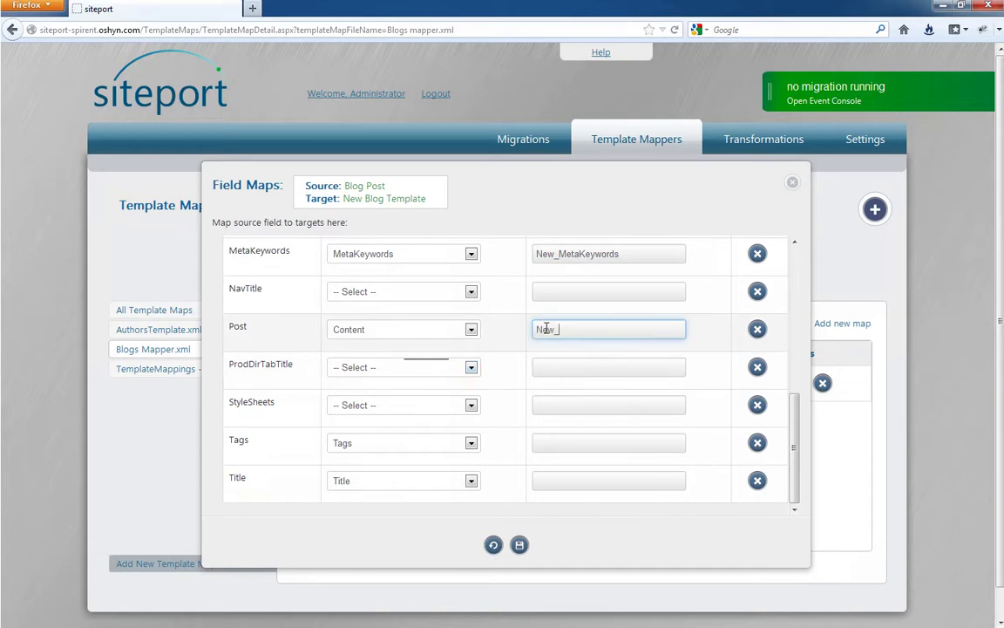
{"action": "type", "text": "content"}
{"action": "left_click", "coordinate": [518, 545]}
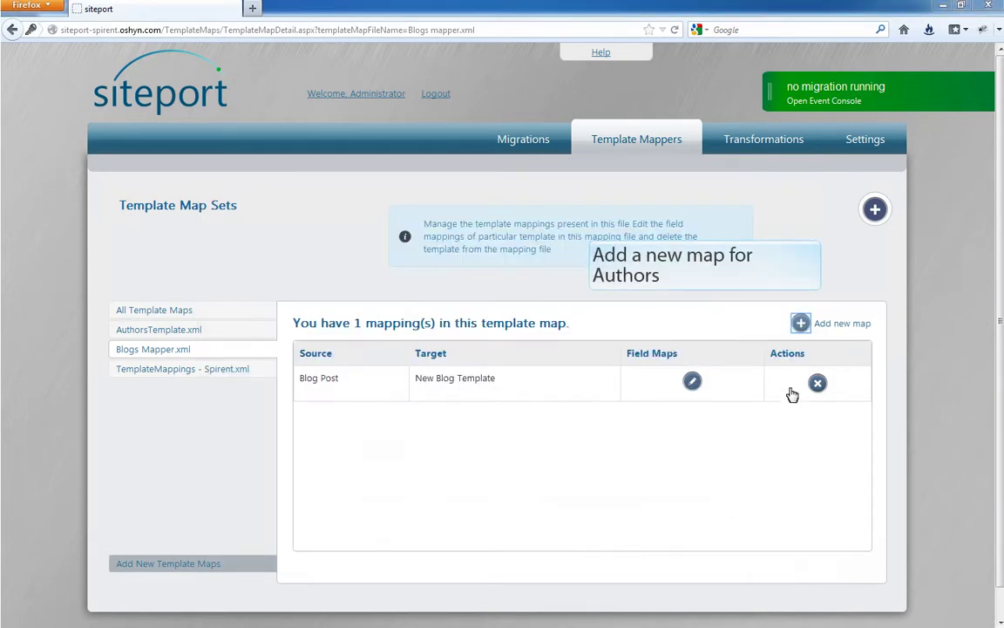
Step: Add an Author old to Author template map and open its field mappings
{"action": "left_click", "coordinate": [298, 274]}
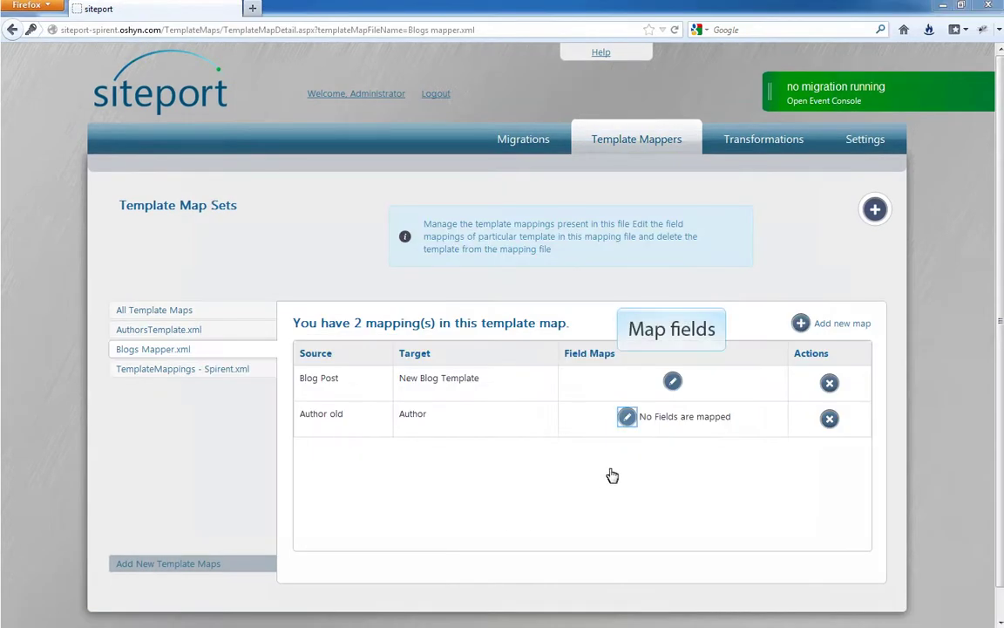
{"action": "left_click", "coordinate": [627, 418]}
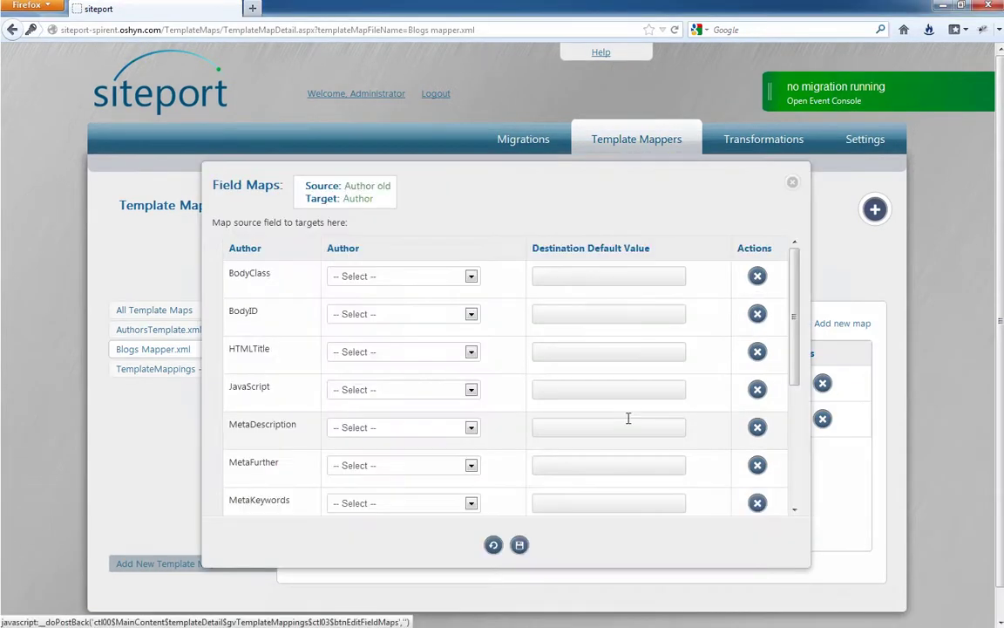
{"action": "left_click_drag", "start_coordinate": [795, 340], "coordinate": [795, 453]}
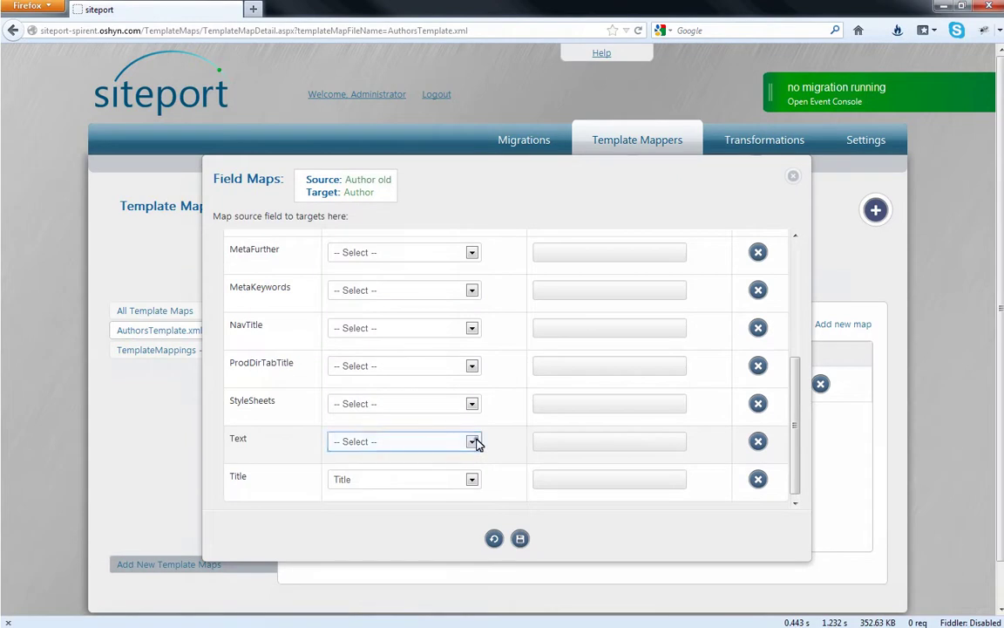
Step: Map Text to Biography and Title to Full Name, then save the Author field maps
{"action": "left_click", "coordinate": [475, 442]}
{"action": "left_click", "coordinate": [433, 475]}
{"action": "left_click", "coordinate": [471, 480]}
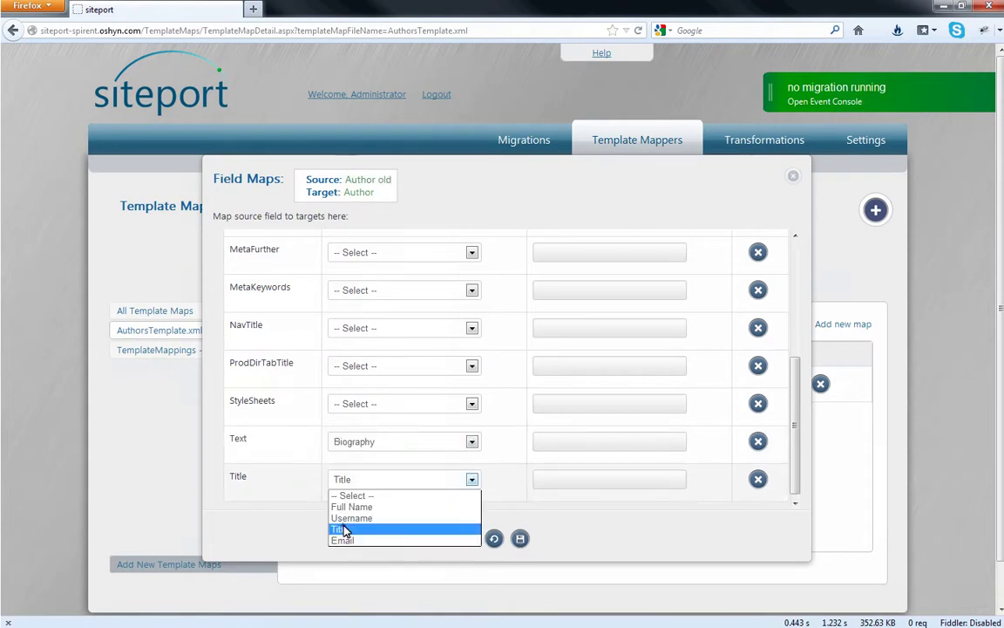
{"action": "left_click", "coordinate": [357, 506]}
{"action": "left_click", "coordinate": [520, 539]}
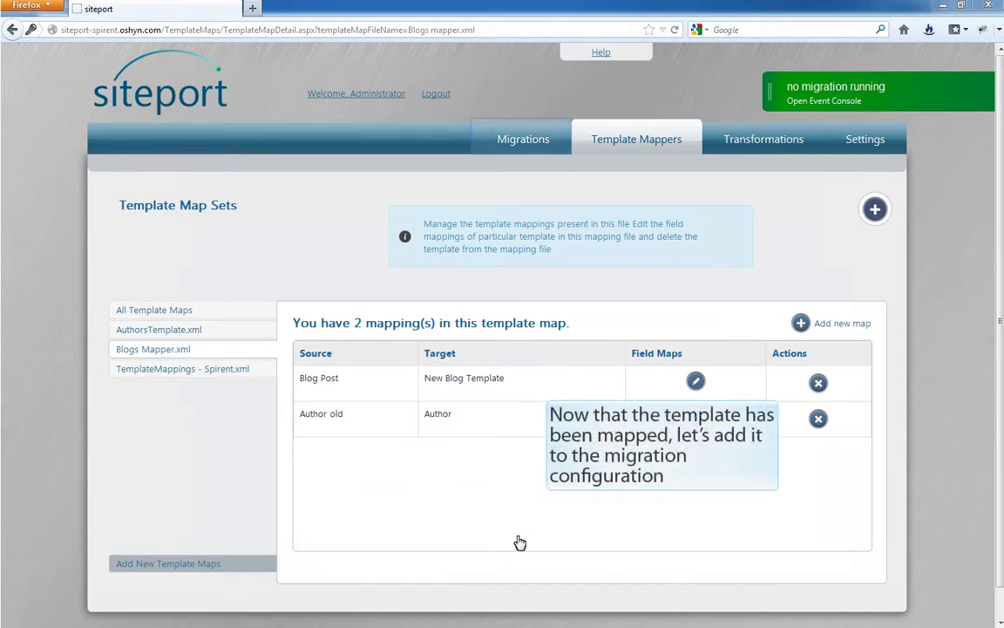
Step: Choose Blogs mapper.xml as the Spirent blogs template mapper and go back to the dashboard
{"action": "left_click", "coordinate": [525, 146]}
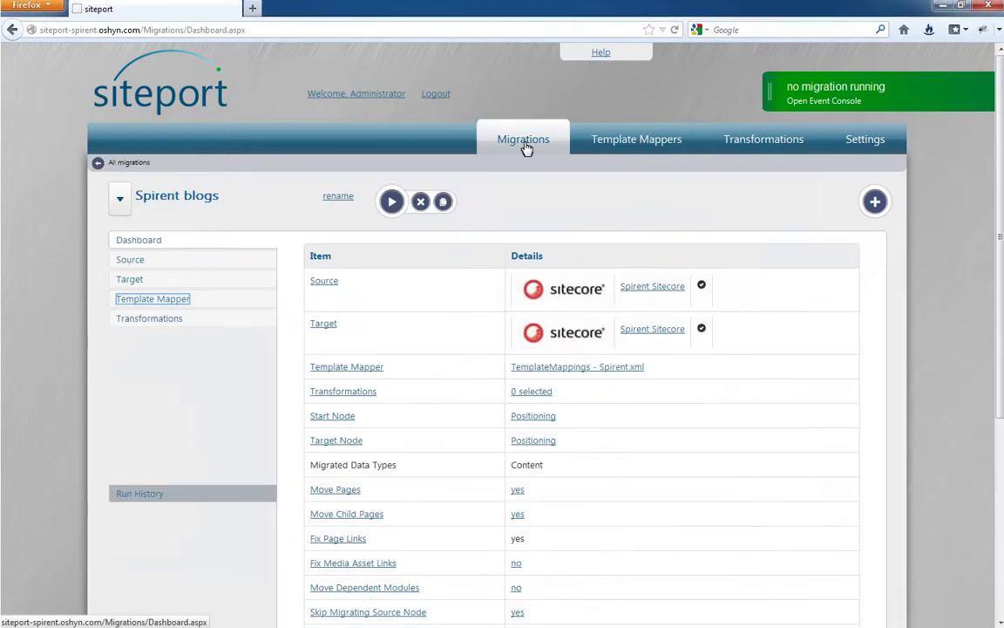
{"action": "left_click", "coordinate": [160, 299]}
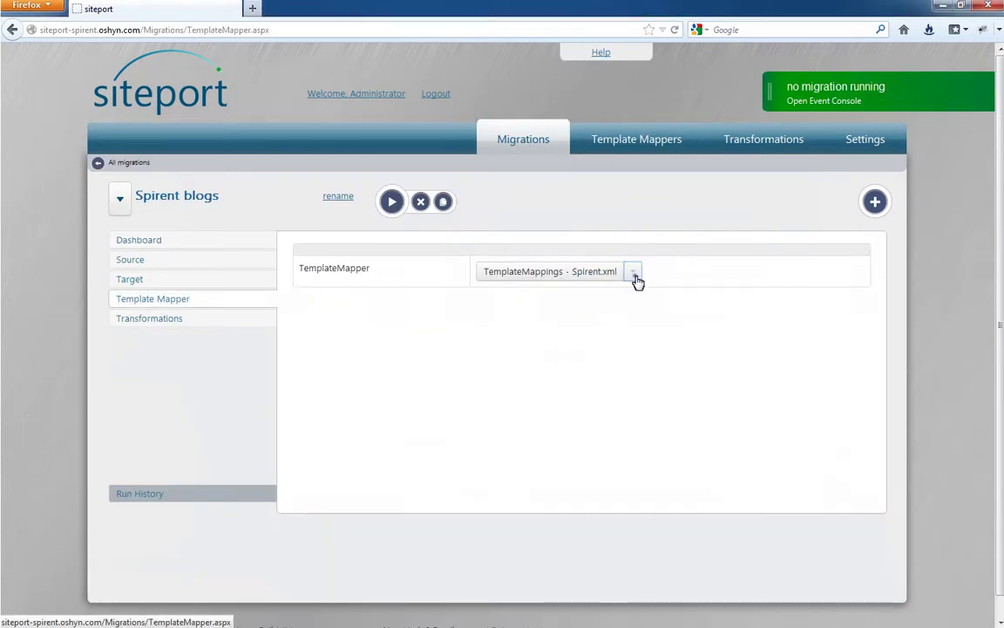
{"action": "left_click", "coordinate": [635, 276]}
{"action": "left_click", "coordinate": [535, 327]}
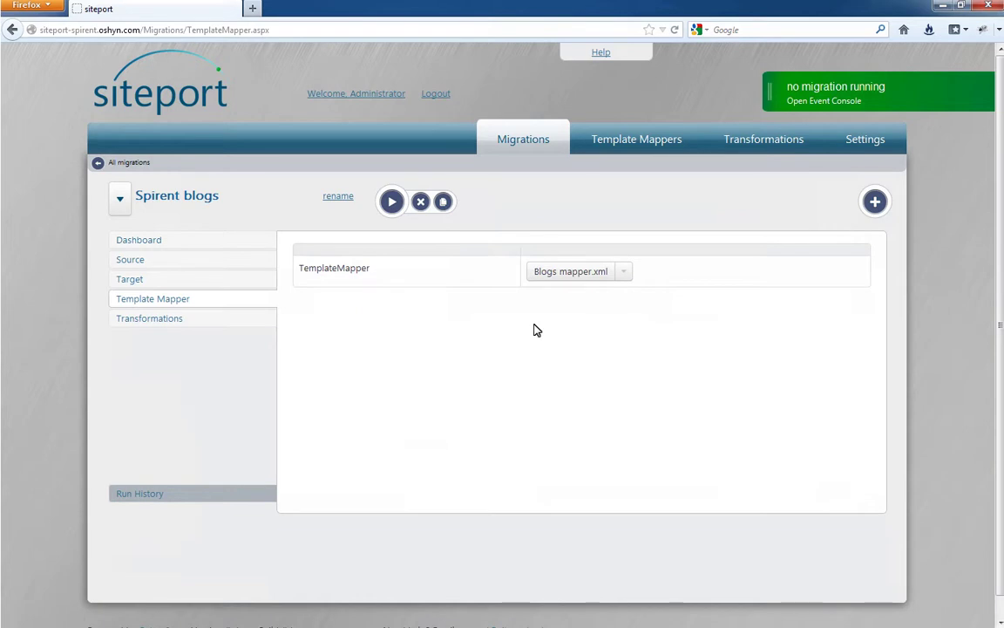
{"action": "left_click", "coordinate": [144, 242]}
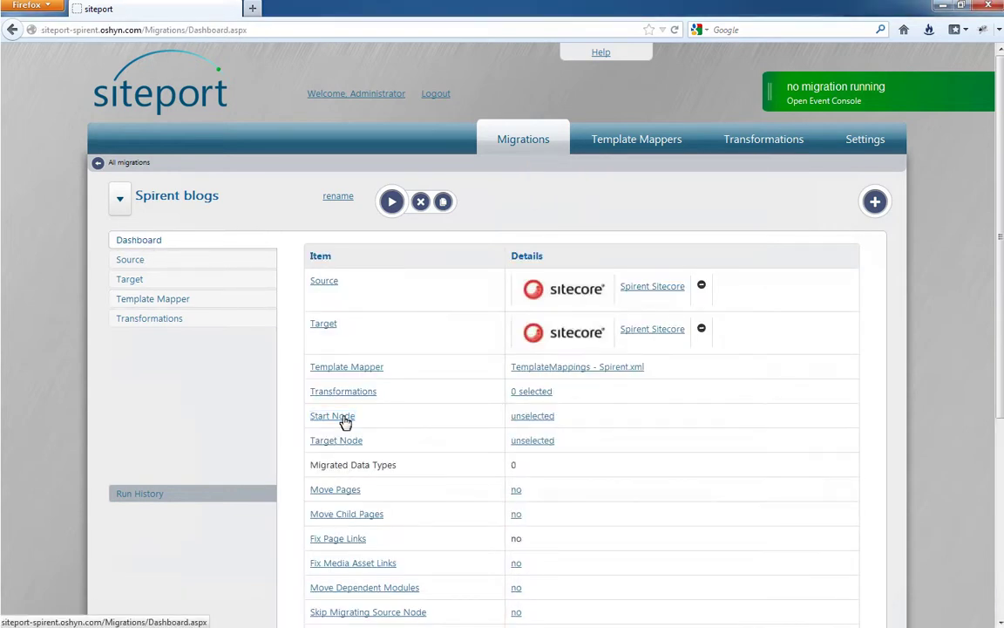
Step: Log in to the source Sitecore from the start node settings and expand Home > Blog
{"action": "left_click", "coordinate": [345, 421]}
{"action": "left_click", "coordinate": [315, 346]}
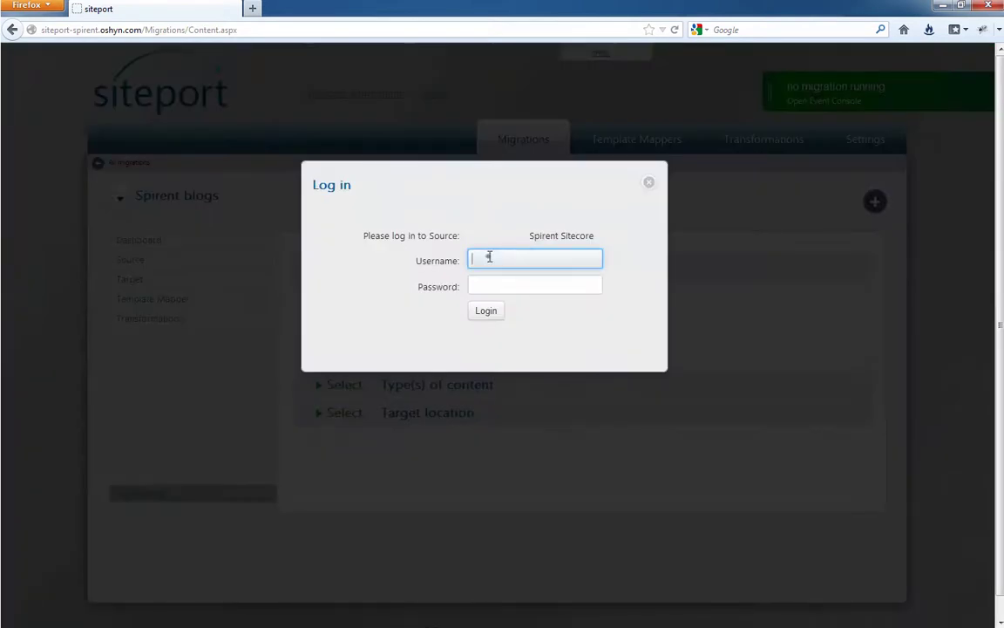
{"action": "type", "text": "oshyn_admin"}
{"action": "key", "text": "Tab"}
{"action": "type", "text": "password"}
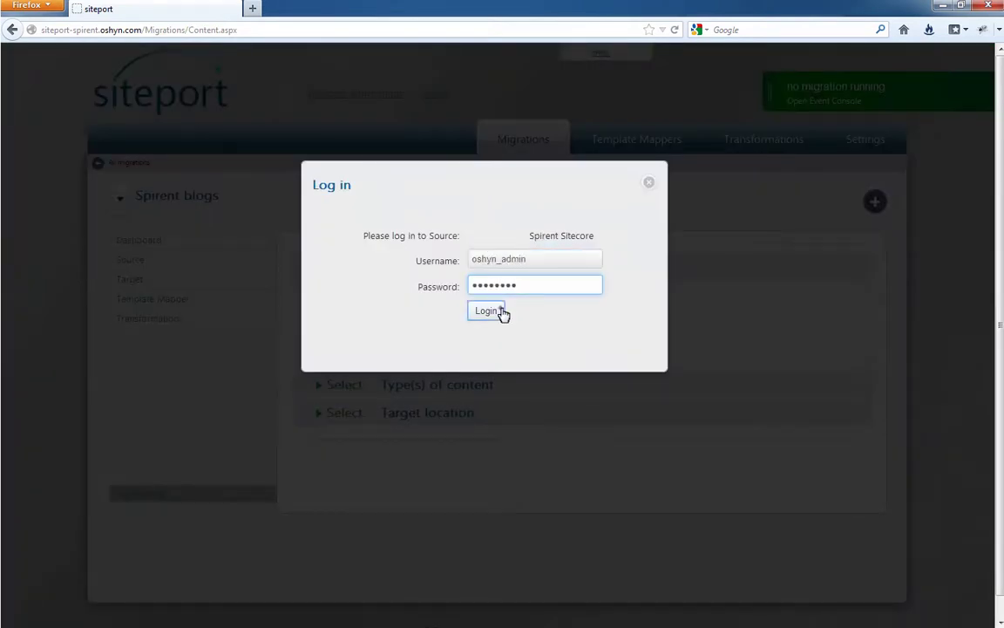
{"action": "left_click", "coordinate": [502, 312]}
{"action": "left_click", "coordinate": [313, 328]}
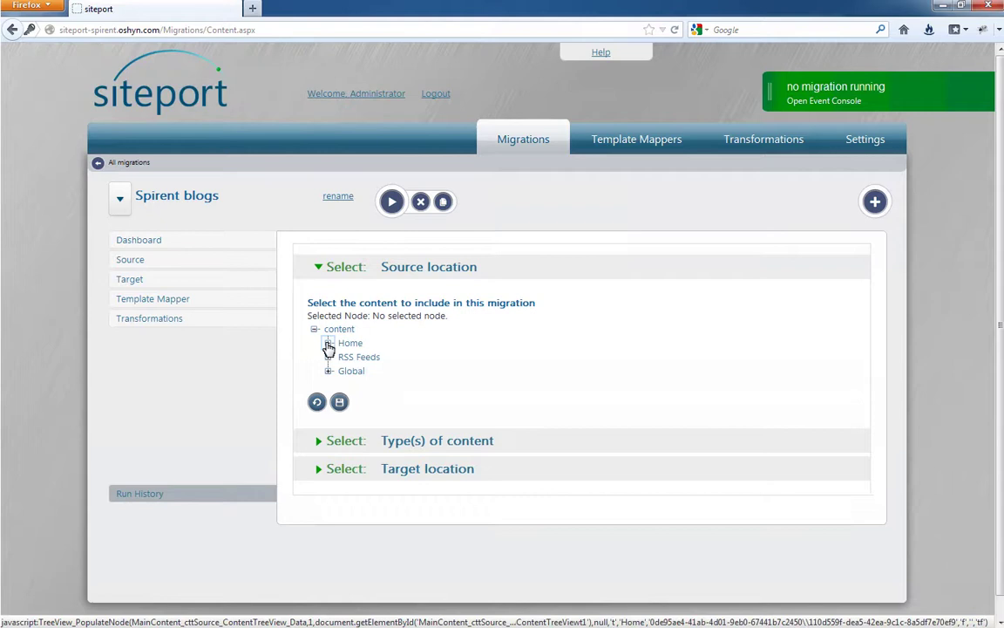
{"action": "left_click", "coordinate": [343, 358]}
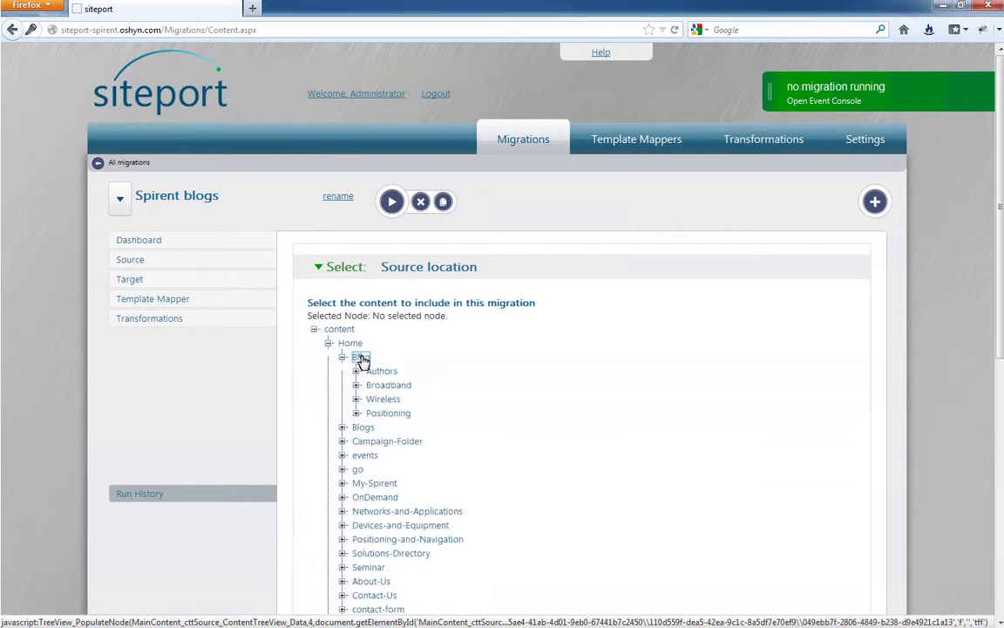
{"action": "scroll", "coordinate": [722, 459], "scroll_direction": "down", "scroll_amount": 5}
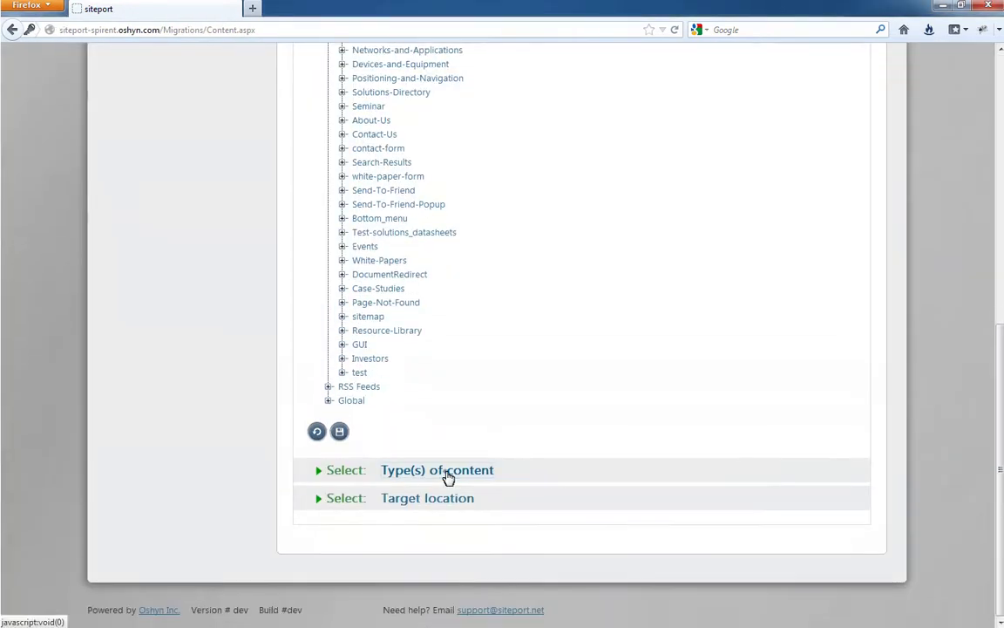
Step: Tick Pages, Page Links, Process Child Pages and Skip Migrating Source Node, set depth 2, and save
{"action": "left_click", "coordinate": [447, 471]}
{"action": "left_click", "coordinate": [318, 473]}
{"action": "left_click", "coordinate": [318, 501]}
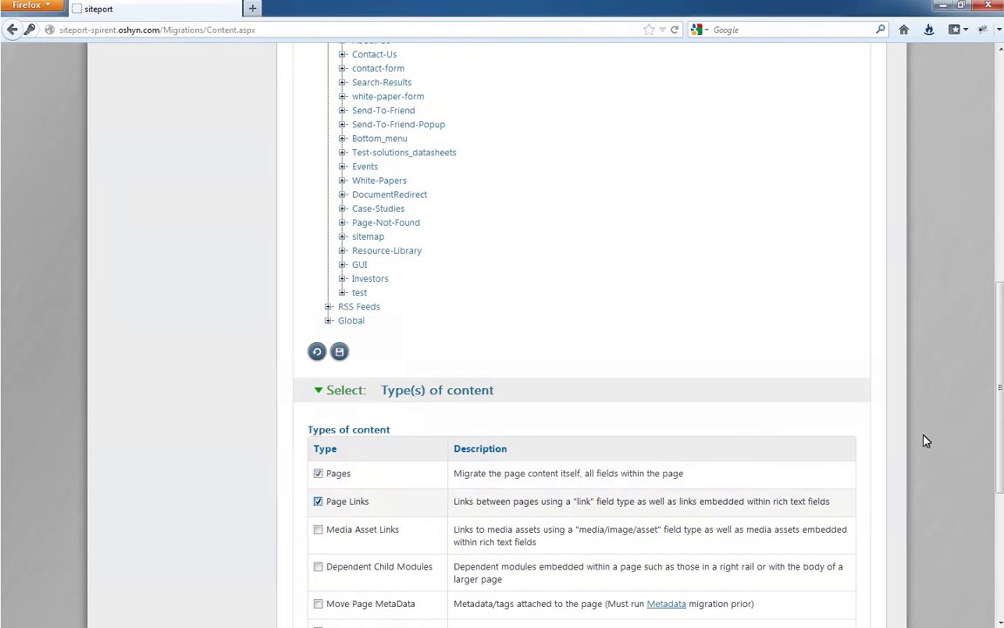
{"action": "scroll", "coordinate": [926, 441], "scroll_direction": "down", "scroll_amount": 3}
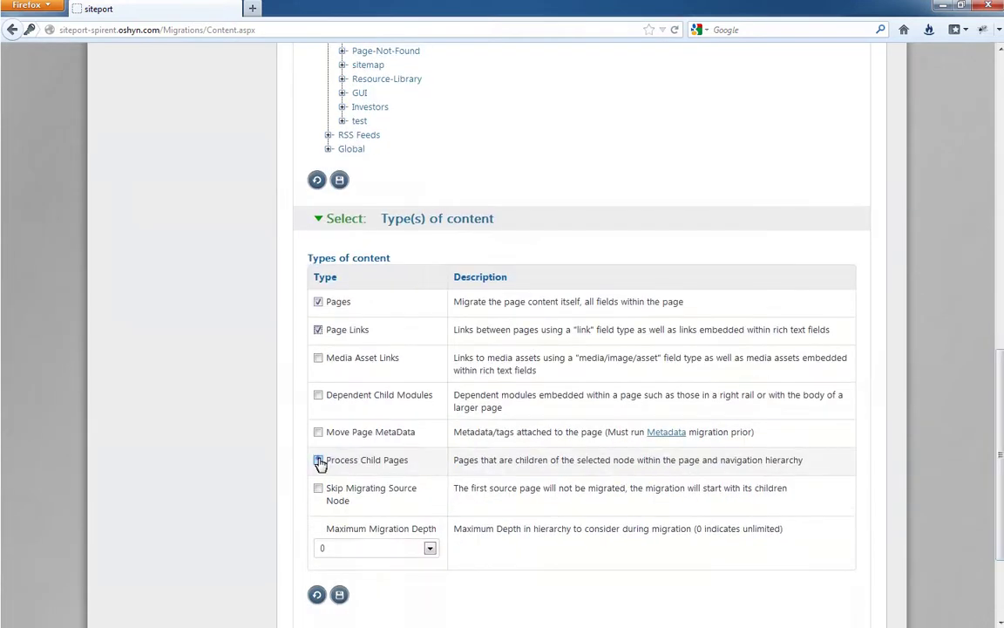
{"action": "left_click", "coordinate": [318, 460]}
{"action": "left_click", "coordinate": [319, 489]}
{"action": "left_click", "coordinate": [427, 547]}
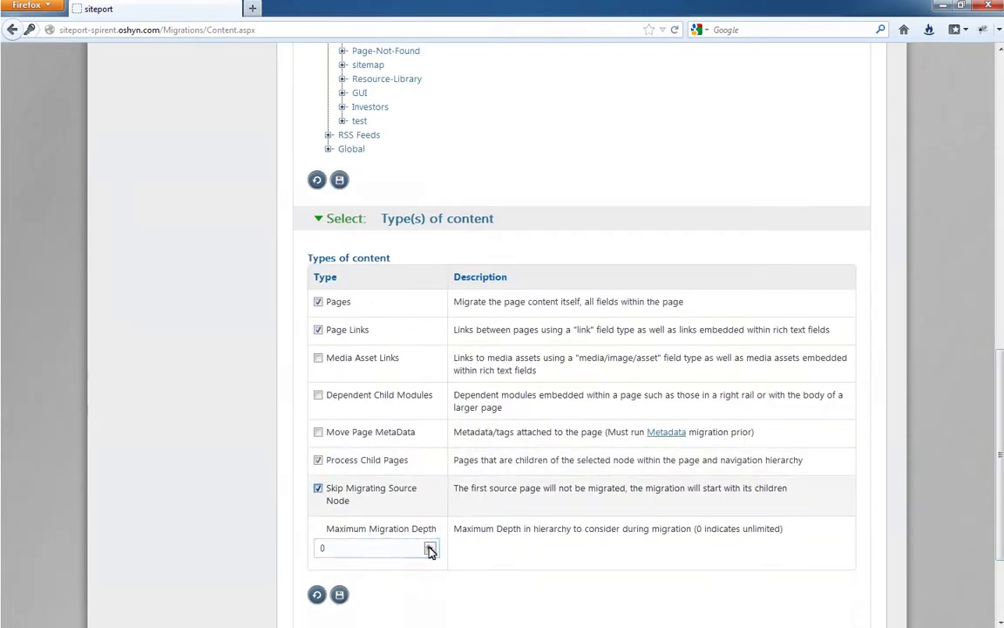
{"action": "left_click", "coordinate": [427, 547]}
{"action": "left_click", "coordinate": [329, 447]}
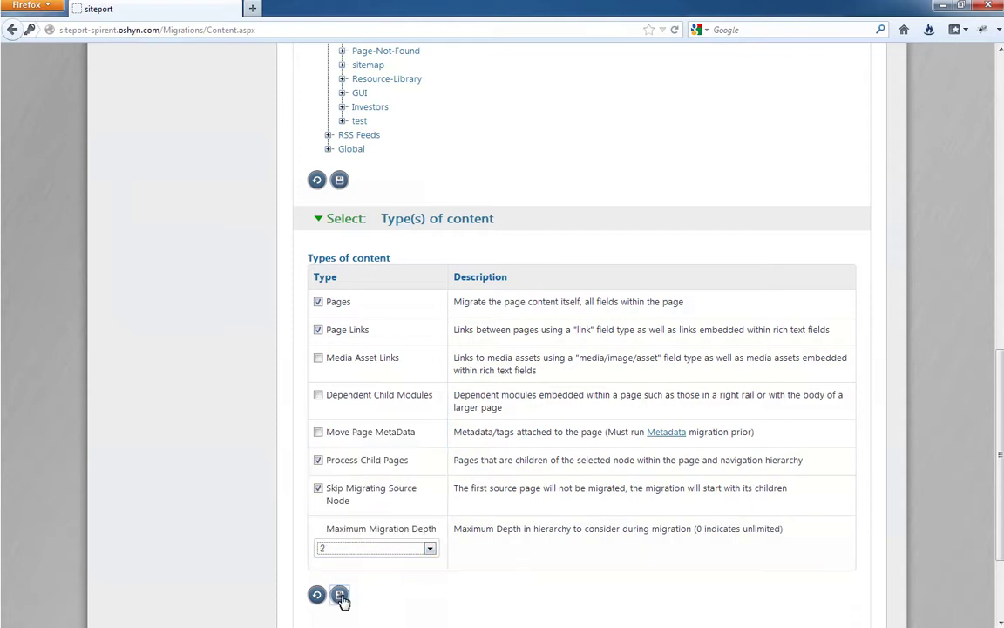
{"action": "left_click", "coordinate": [339, 595]}
{"action": "scroll", "coordinate": [349, 558], "scroll_direction": "down", "scroll_amount": 3}
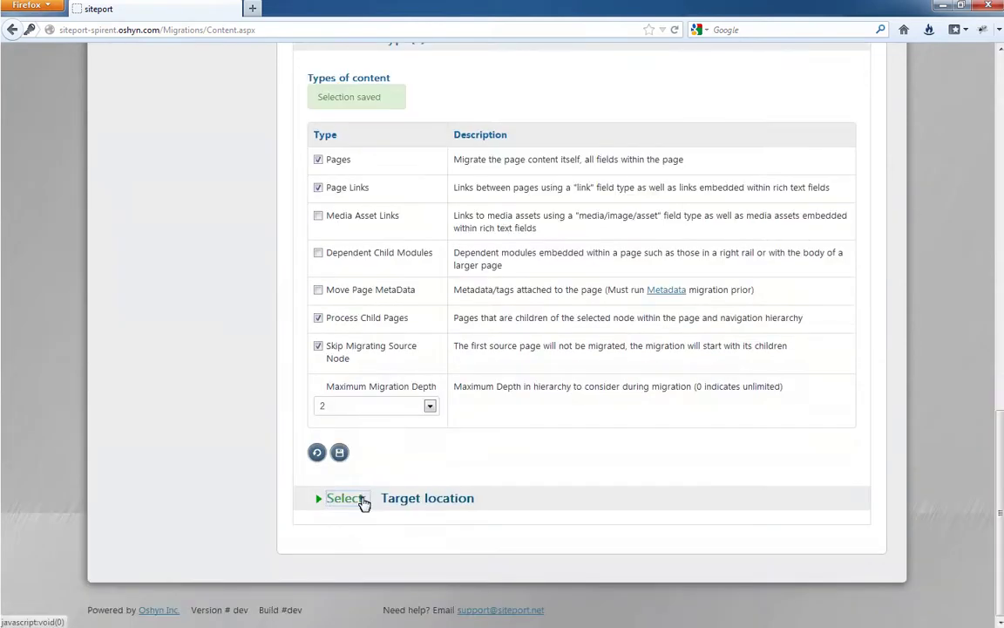
Step: Log in to the target Sitecore and pick New Blog design under Home as the target location
{"action": "scroll", "coordinate": [1001, 433], "scroll_direction": "down", "scroll_amount": 2}
{"action": "left_click", "coordinate": [318, 482]}
{"action": "type", "text": "oshyn_a"}
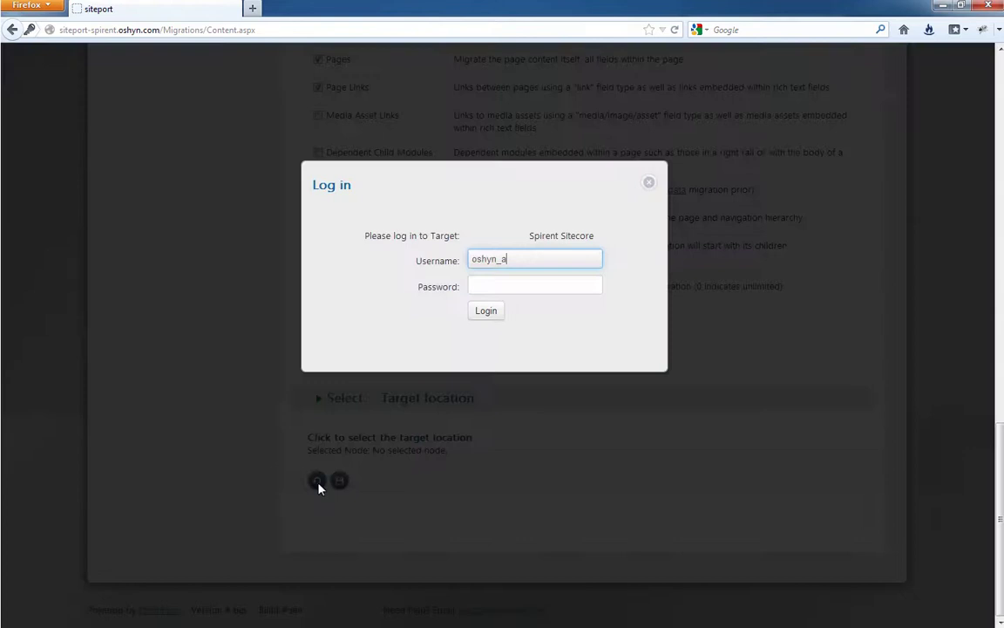
{"action": "type", "text": "dmin"}
{"action": "key", "text": "Tab"}
{"action": "type", "text": "••"}
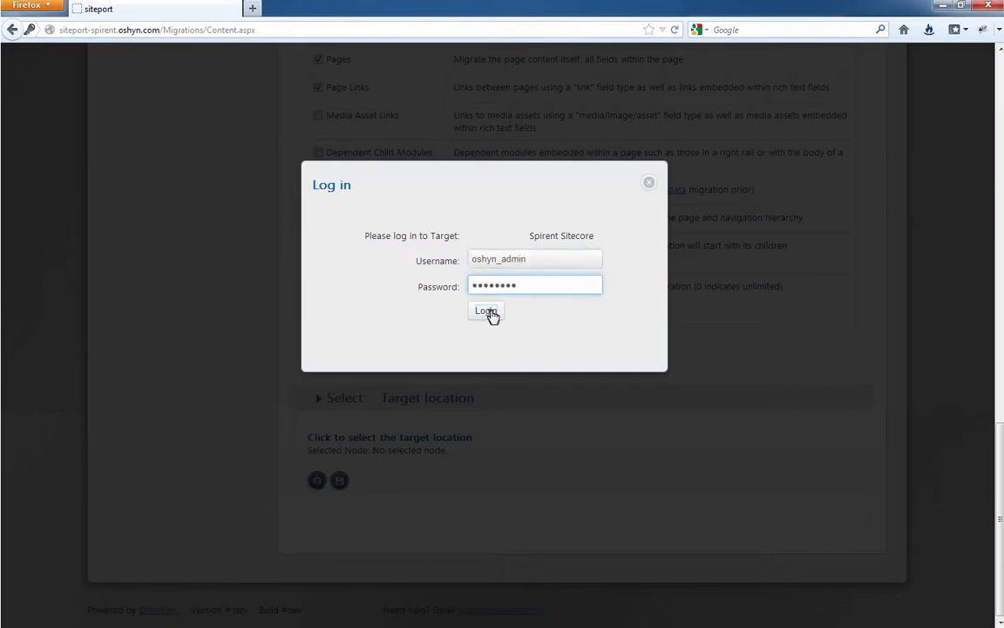
{"action": "left_click", "coordinate": [488, 313]}
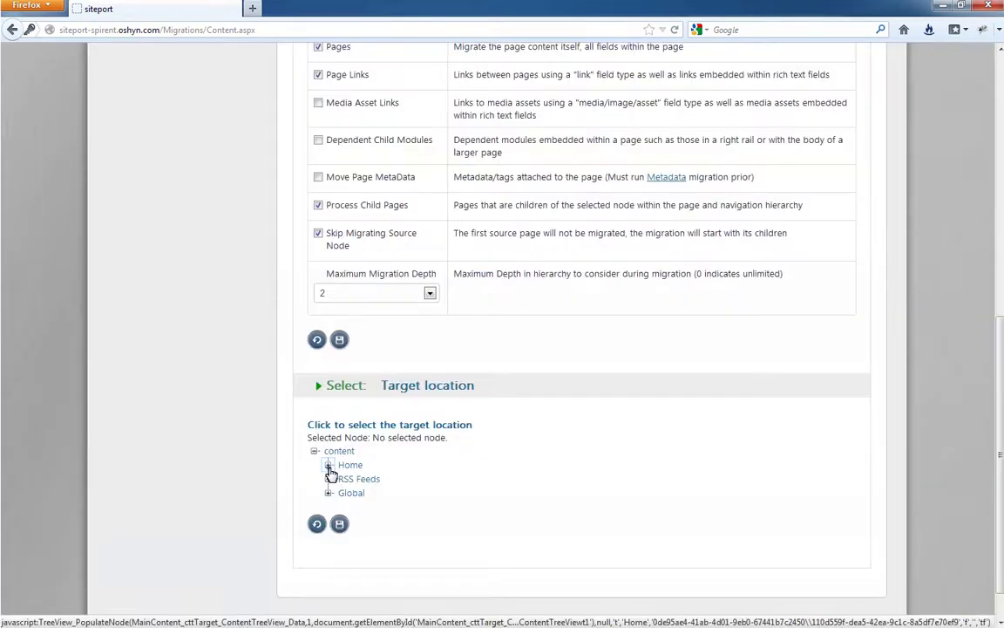
{"action": "left_click", "coordinate": [329, 466]}
{"action": "left_click", "coordinate": [342, 493]}
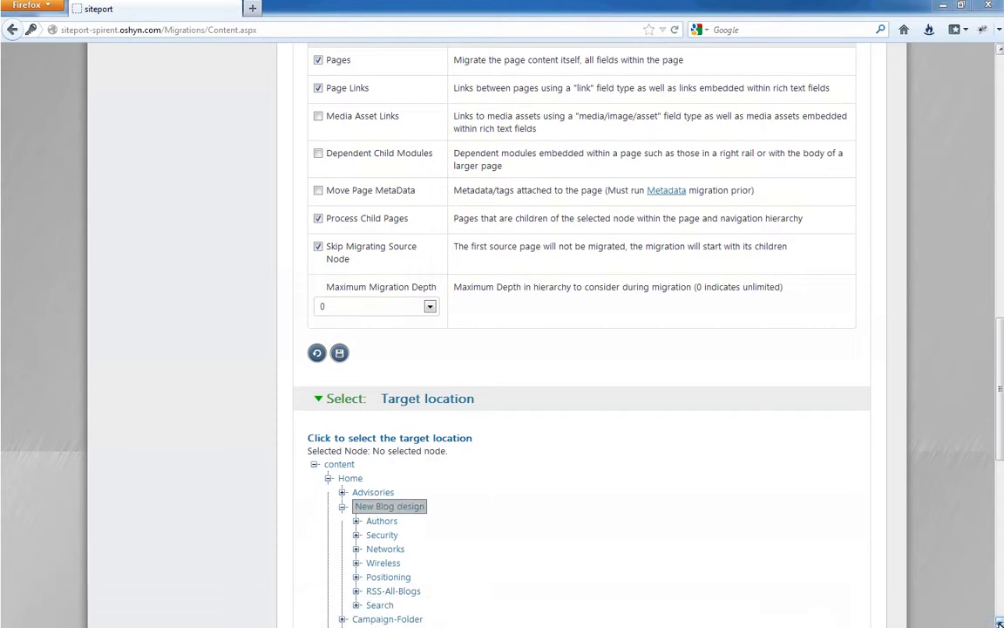
Step: Save Positioning as the migration's source node selection
{"action": "scroll", "coordinate": [999, 621], "scroll_direction": "down", "scroll_amount": 1}
{"action": "scroll", "coordinate": [999, 621], "scroll_direction": "down", "scroll_amount": 4}
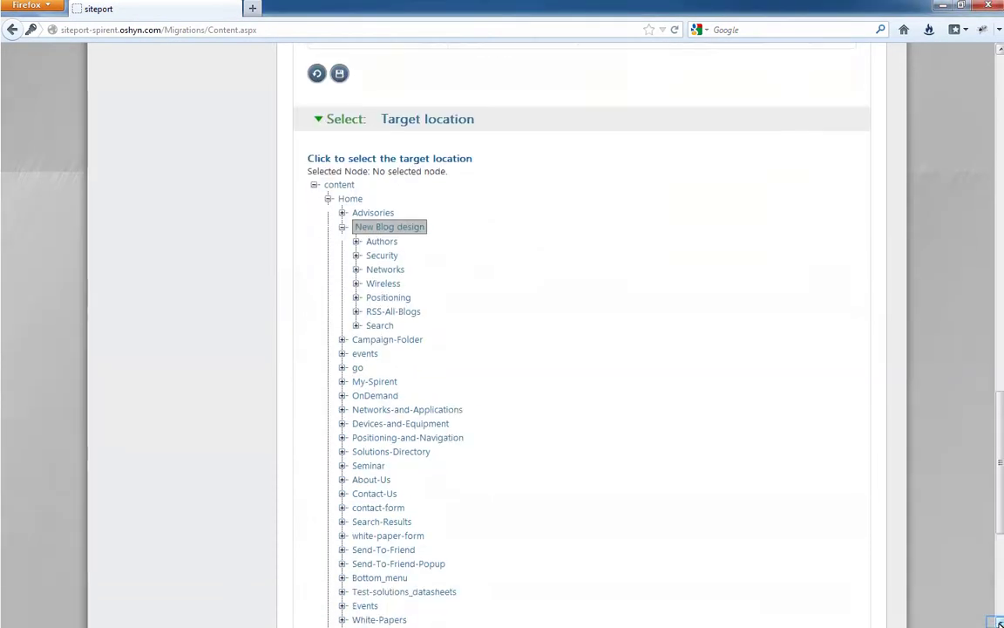
{"action": "scroll", "coordinate": [994, 621], "scroll_direction": "down", "scroll_amount": 4}
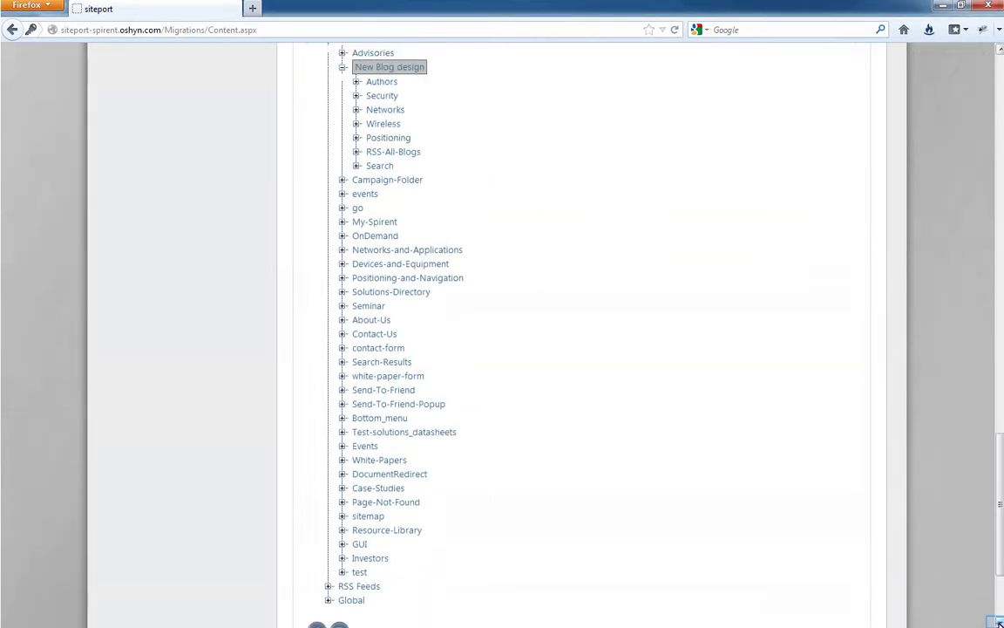
{"action": "scroll", "coordinate": [999, 621], "scroll_direction": "down", "scroll_amount": 4}
{"action": "left_click", "coordinate": [340, 482]}
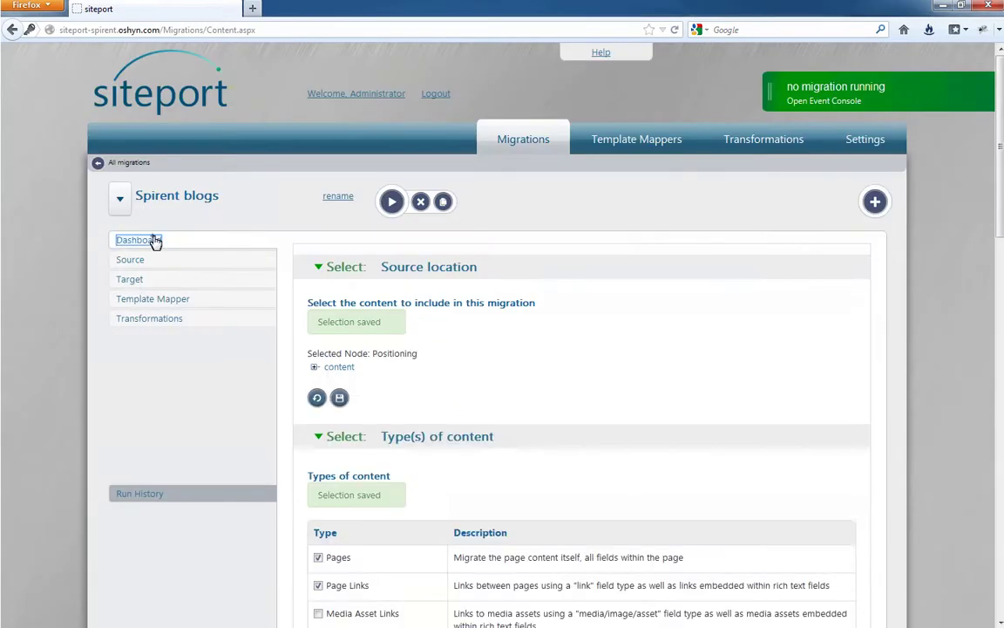
Step: Run the Spirent blogs migration from its dashboard and check the job status
{"action": "left_click", "coordinate": [149, 238]}
{"action": "left_click", "coordinate": [392, 202]}
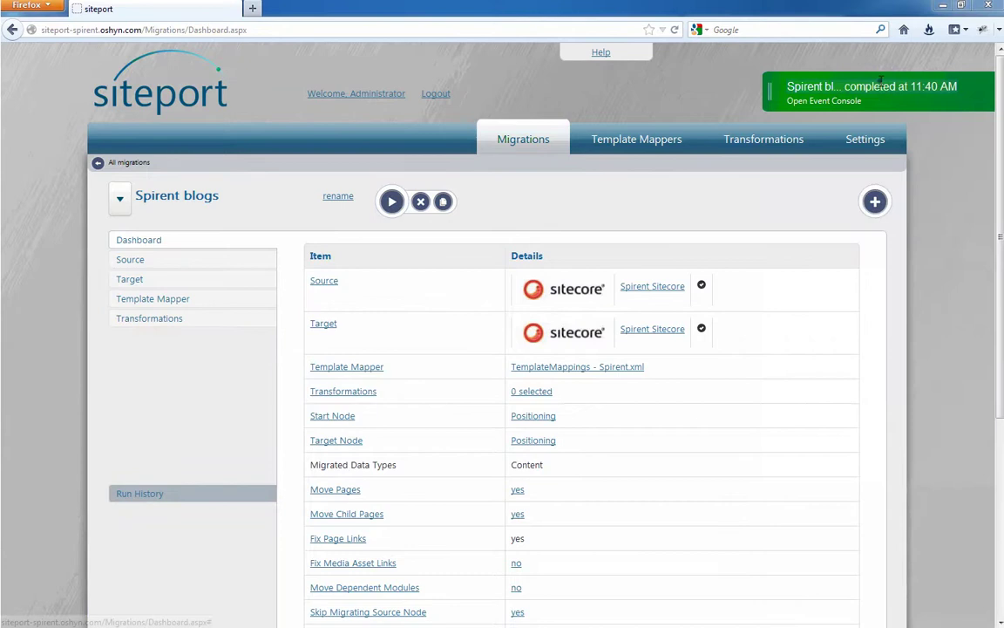
{"action": "left_click", "coordinate": [832, 101]}
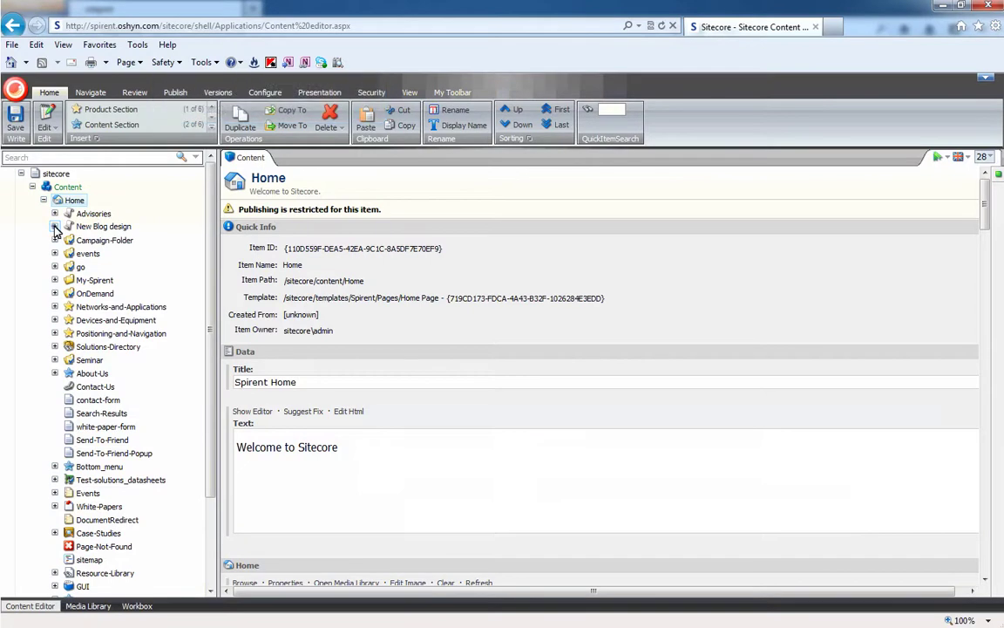
Step: Open the August 24th 2012 post under New Blog design > Positioning
{"action": "left_click", "coordinate": [54, 226]}
{"action": "left_click", "coordinate": [66, 294]}
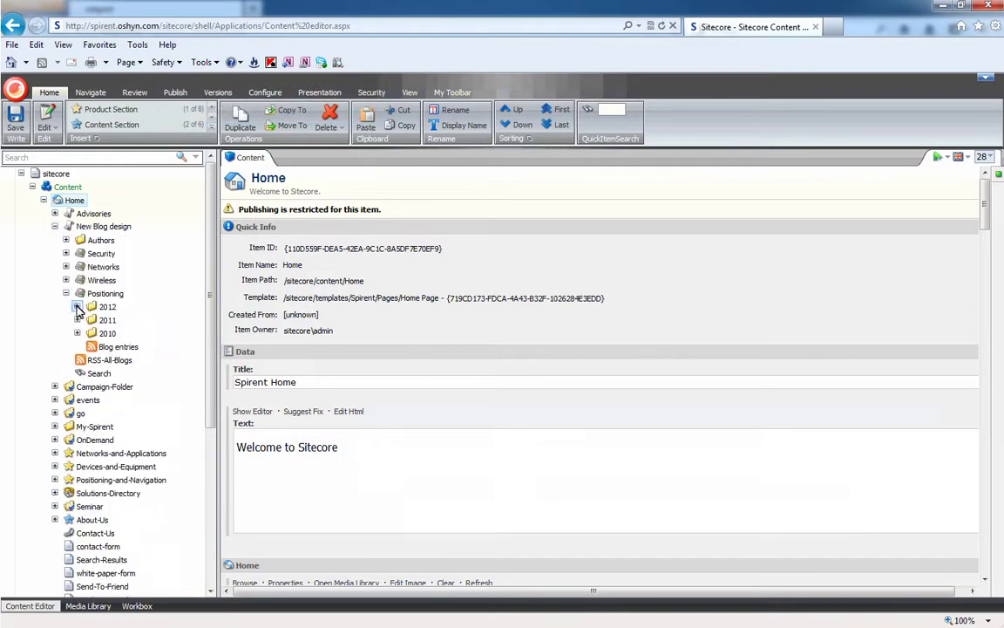
{"action": "left_click", "coordinate": [77, 307]}
{"action": "left_click", "coordinate": [157, 339]}
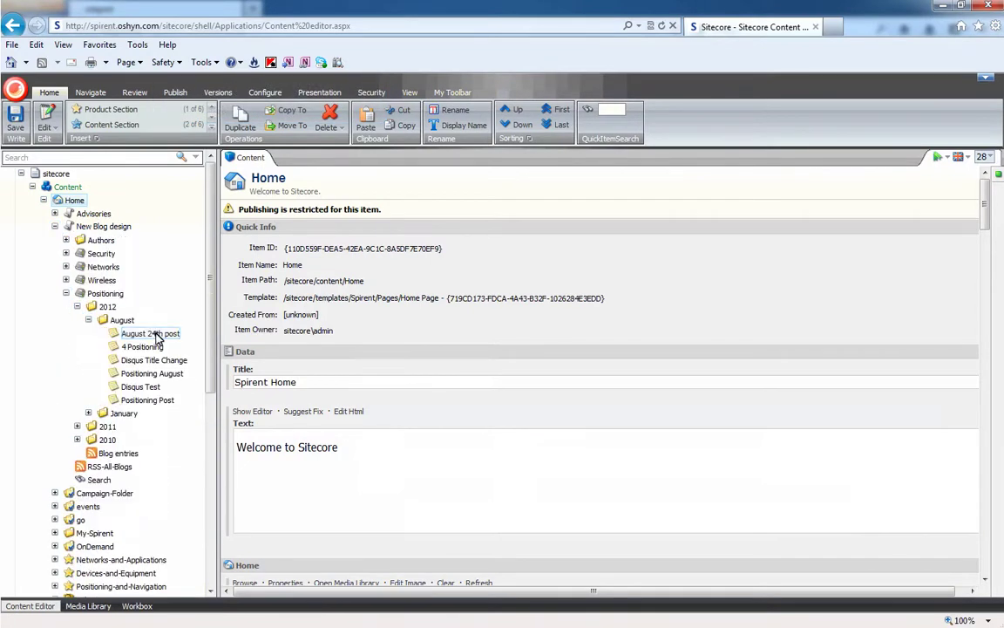
Step: Open the December 2011 Positioning post, then expand the 2010 folder
{"action": "left_click", "coordinate": [77, 426]}
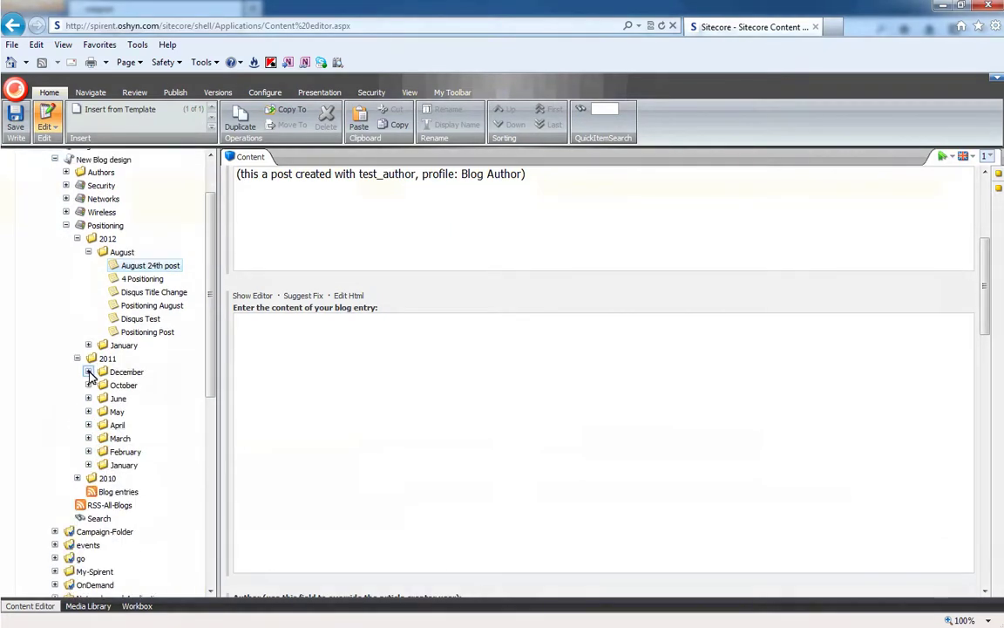
{"action": "left_click", "coordinate": [88, 371]}
{"action": "left_click", "coordinate": [148, 385]}
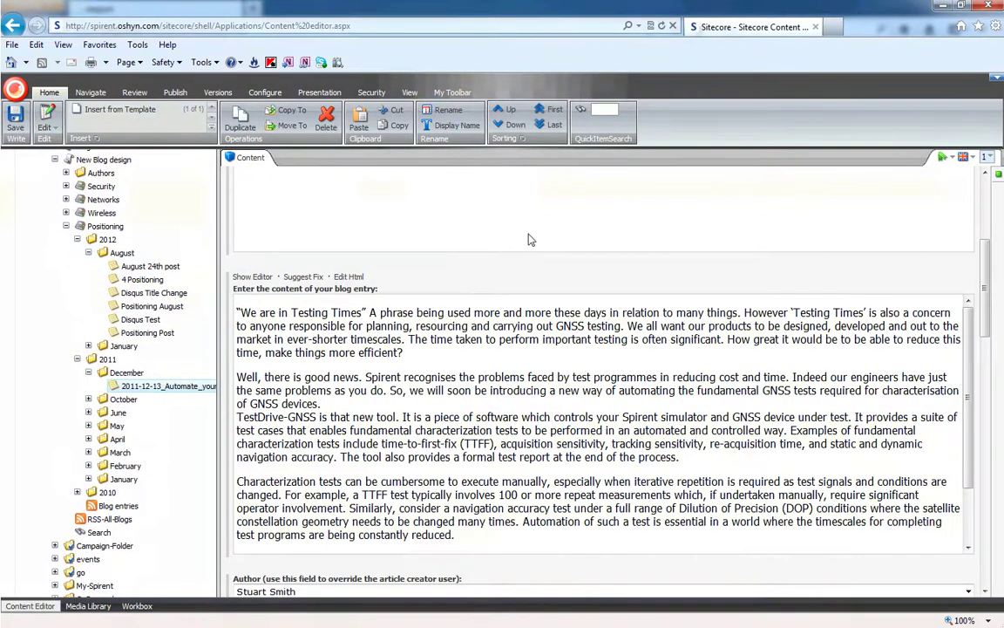
{"action": "left_click", "coordinate": [76, 424]}
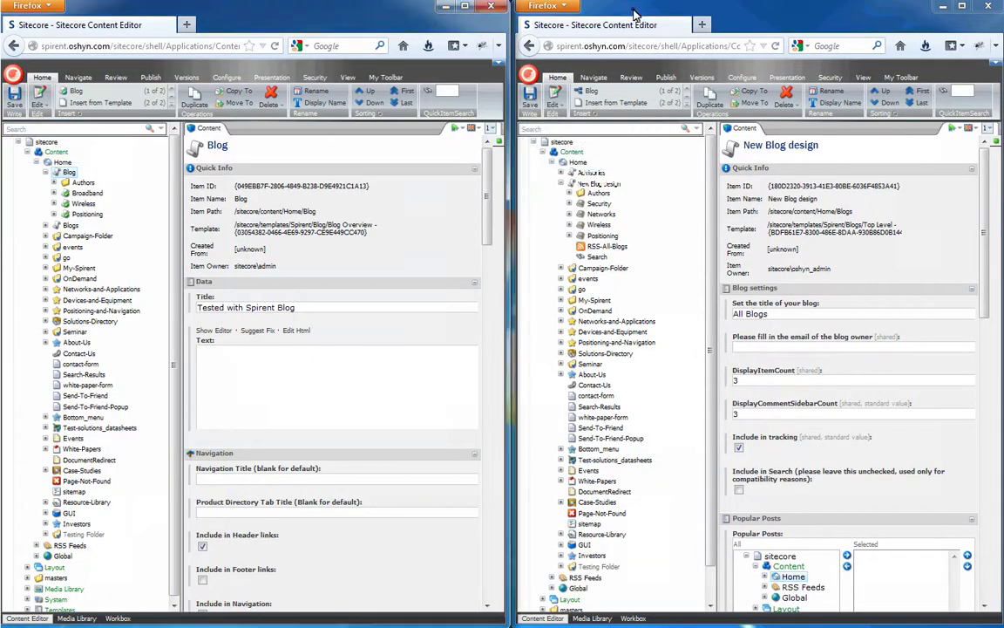
Step: Show the old and migrated Testing NFC posts in side-by-side editors
{"action": "left_click", "coordinate": [54, 214]}
{"action": "left_click", "coordinate": [122, 224]}
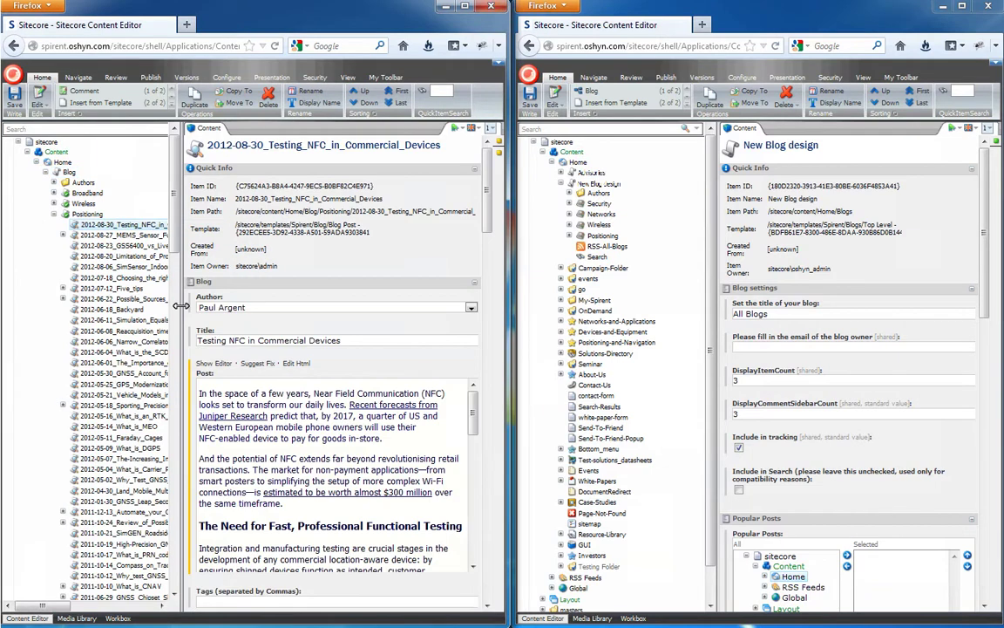
{"action": "left_click_drag", "start_coordinate": [180, 305], "coordinate": [72, 305]}
{"action": "left_click", "coordinate": [568, 236]}
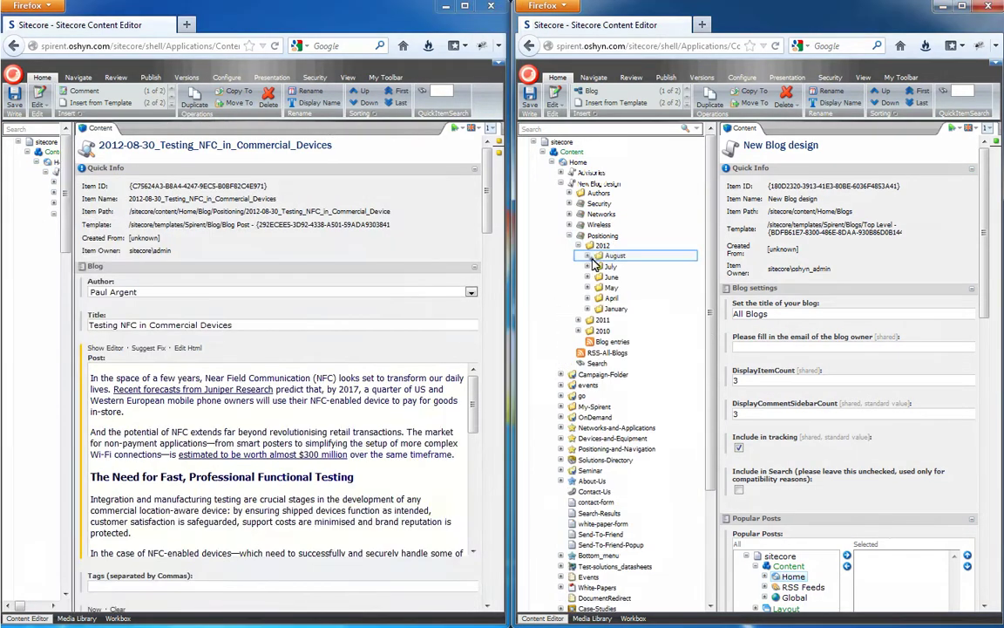
{"action": "left_click_drag", "start_coordinate": [593, 264], "coordinate": [689, 272]}
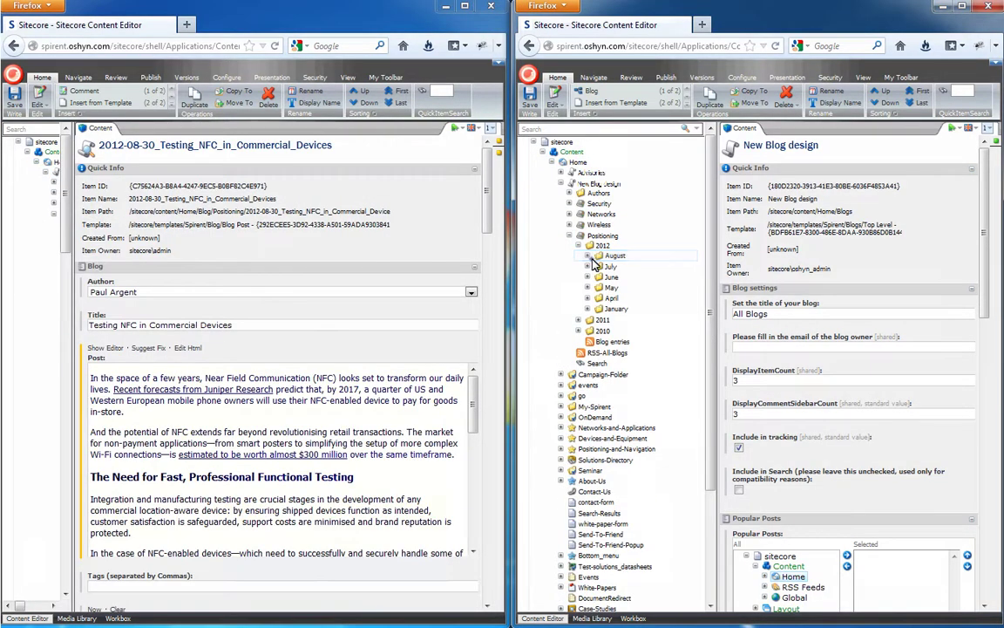
{"action": "left_click", "coordinate": [681, 265]}
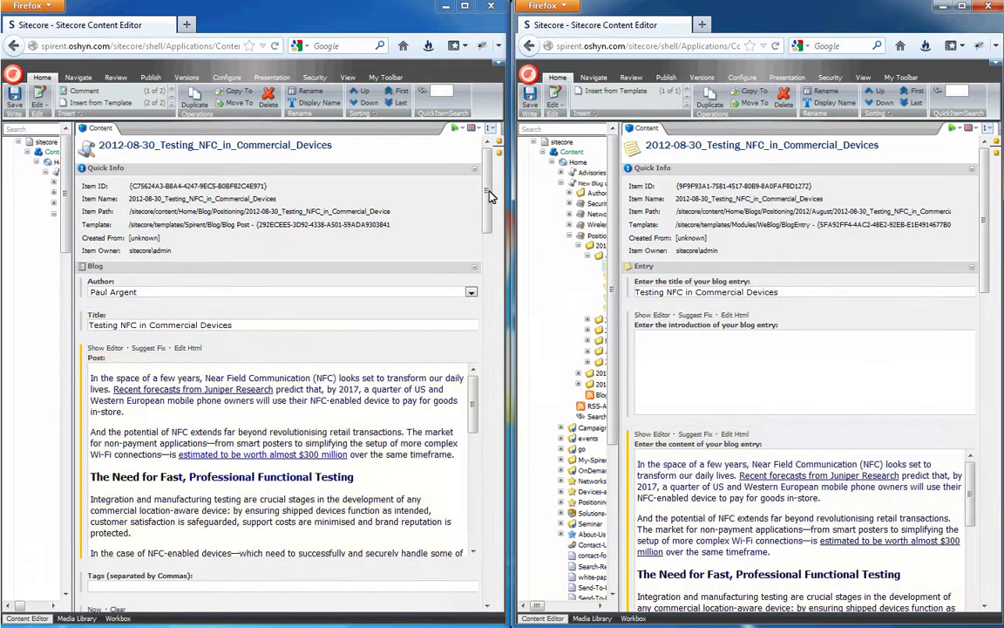
Step: Compare the NFC post's Meta Keywords in both editors, then select the new Positioning blog
{"action": "left_click_drag", "start_coordinate": [490, 196], "coordinate": [490, 436]}
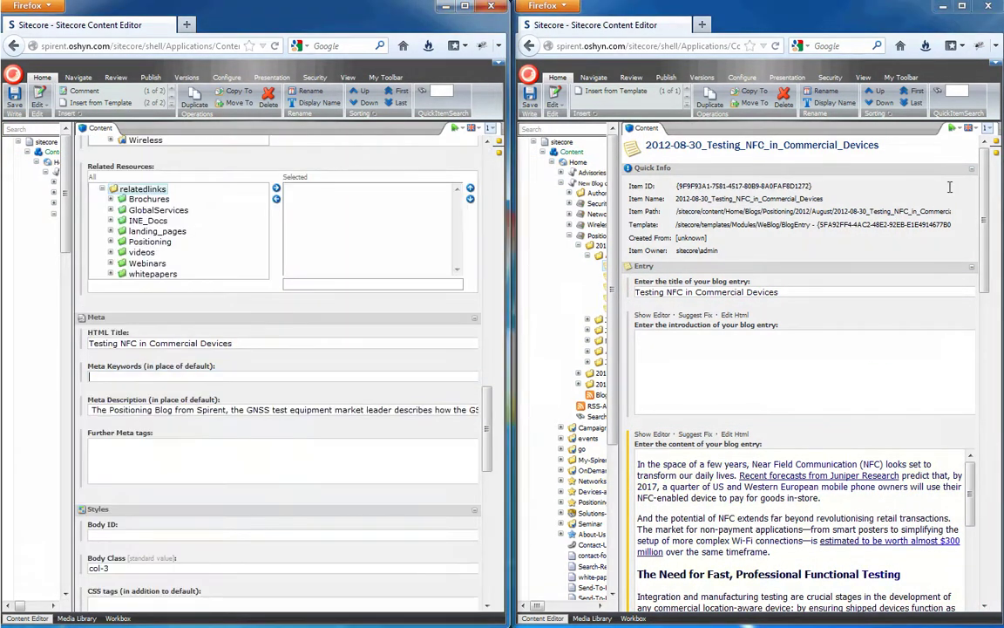
{"action": "left_click", "coordinate": [994, 207]}
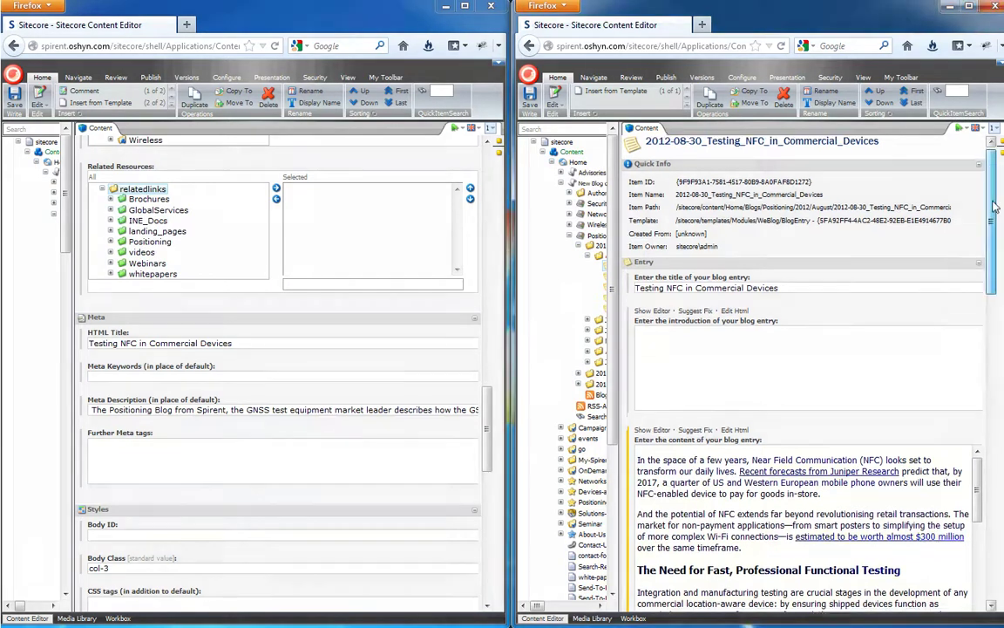
{"action": "left_click_drag", "start_coordinate": [994, 207], "coordinate": [992, 377]}
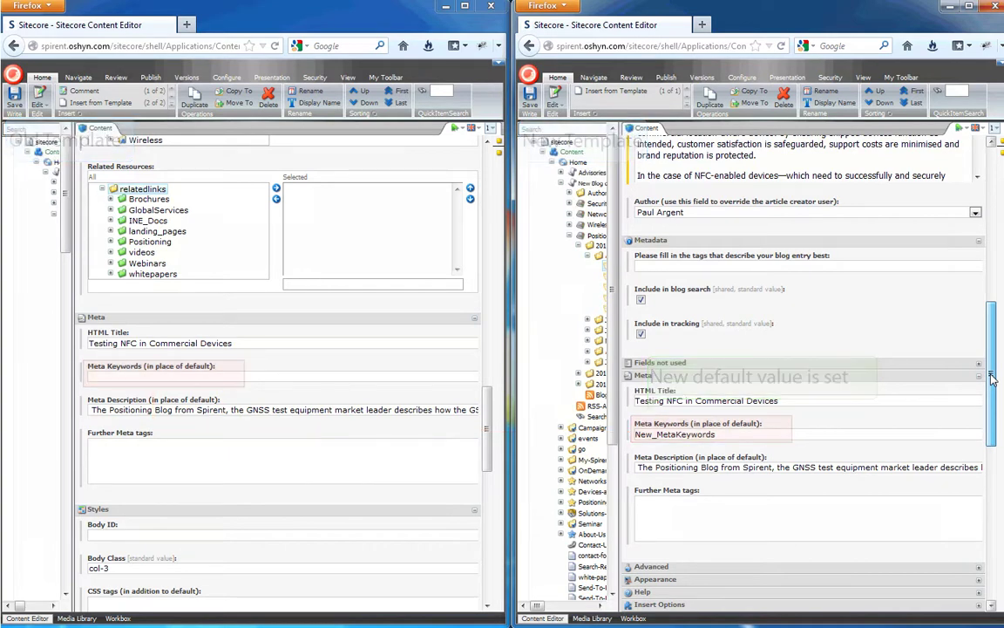
{"action": "scroll", "coordinate": [991, 377], "scroll_direction": "down", "scroll_amount": 3}
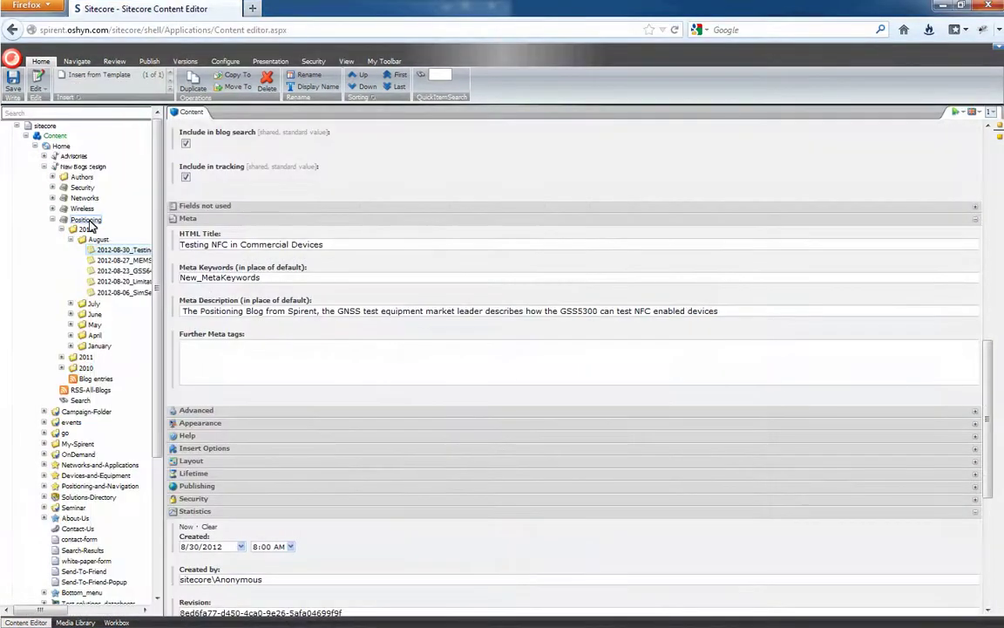
{"action": "left_click", "coordinate": [88, 220]}
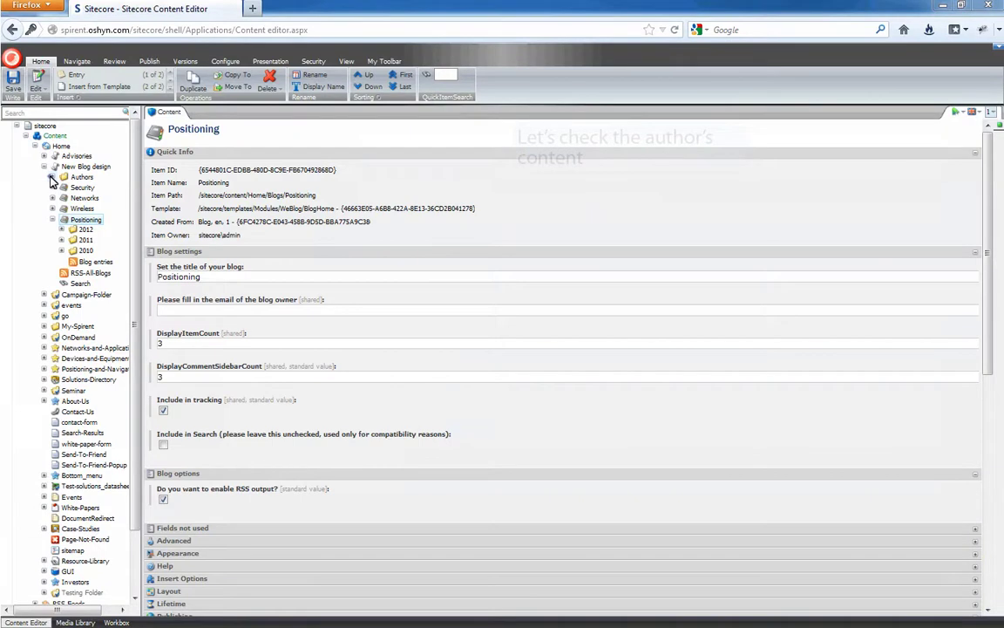
Step: Open Andy Walker under the new blog's Authors and review his Full Name and Biography
{"action": "left_click", "coordinate": [51, 178]}
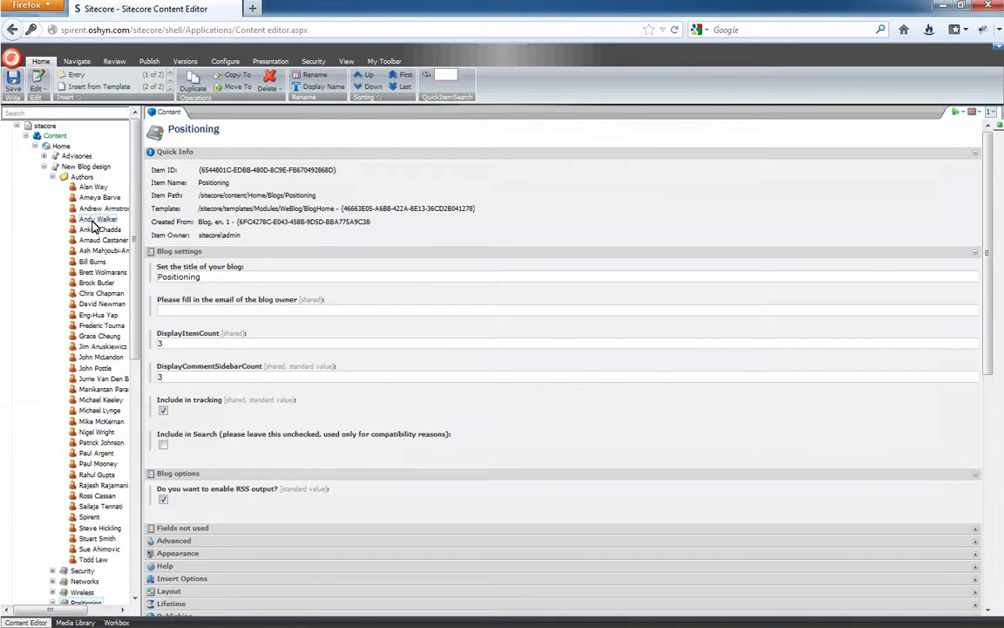
{"action": "left_click", "coordinate": [96, 220]}
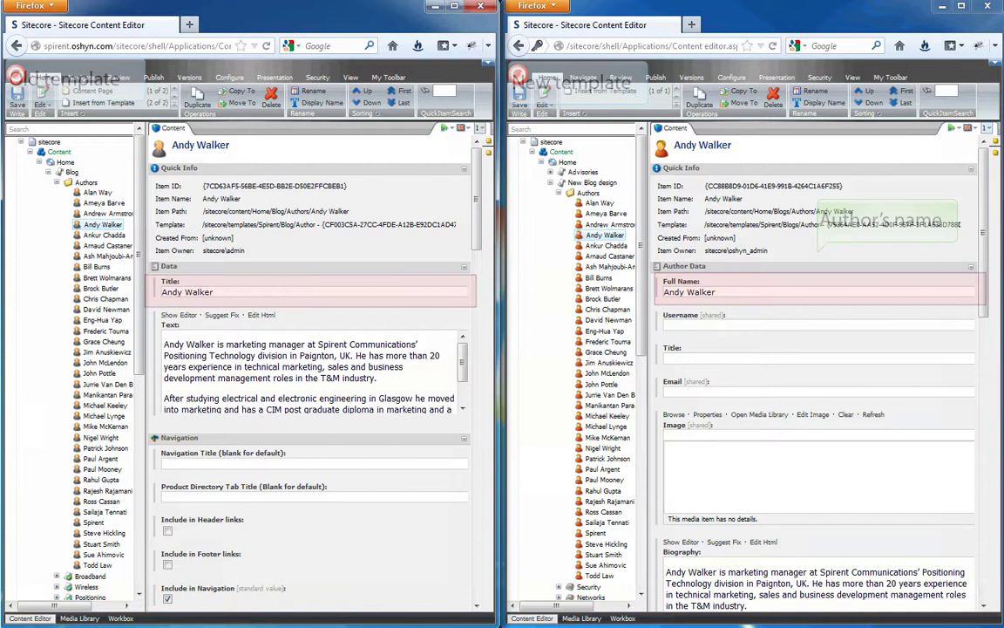
{"action": "scroll", "coordinate": [986, 272], "scroll_direction": "down", "scroll_amount": 3}
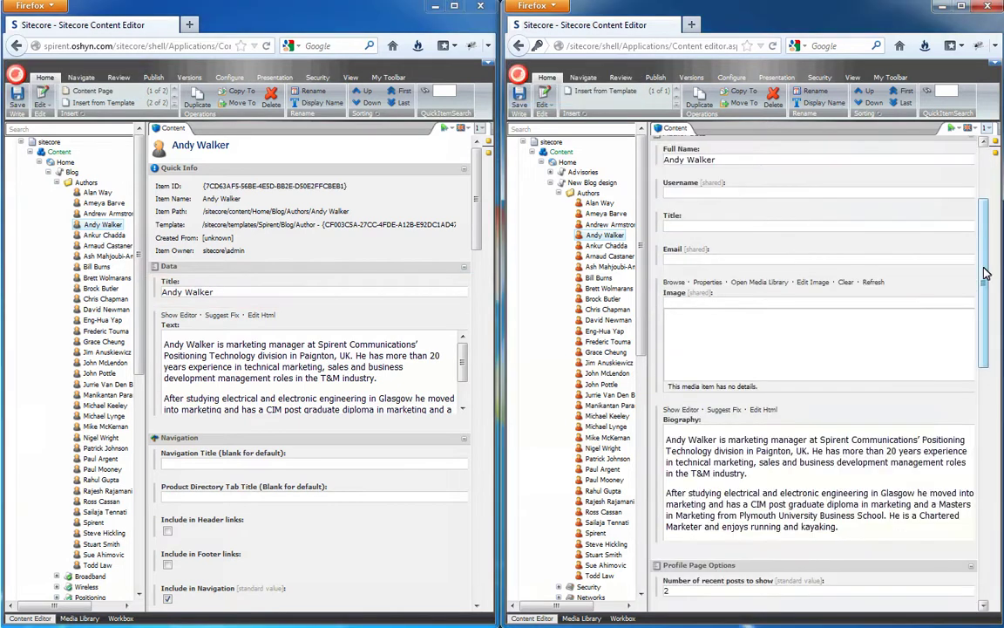
{"action": "scroll", "coordinate": [986, 272], "scroll_direction": "down", "scroll_amount": 2}
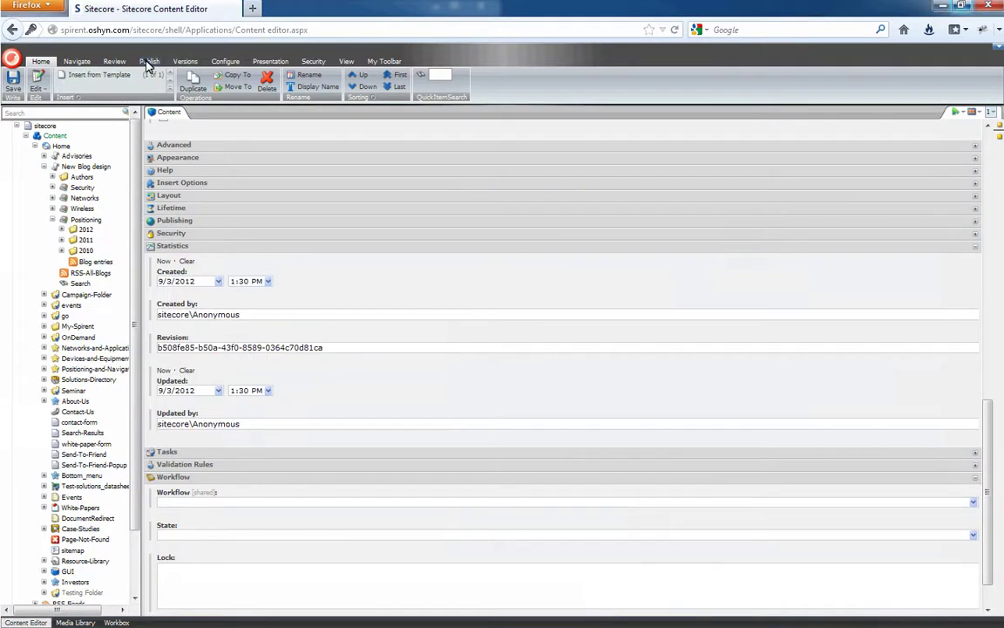
Step: Smart-publish the Positioning blog with subitems in English to the web database
{"action": "left_click", "coordinate": [148, 62]}
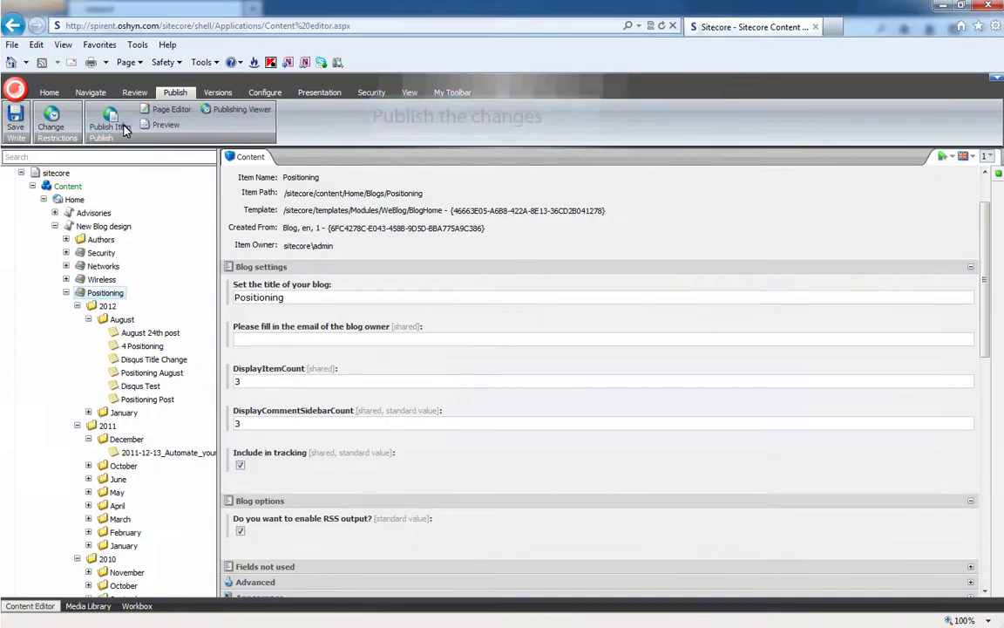
{"action": "left_click", "coordinate": [122, 127]}
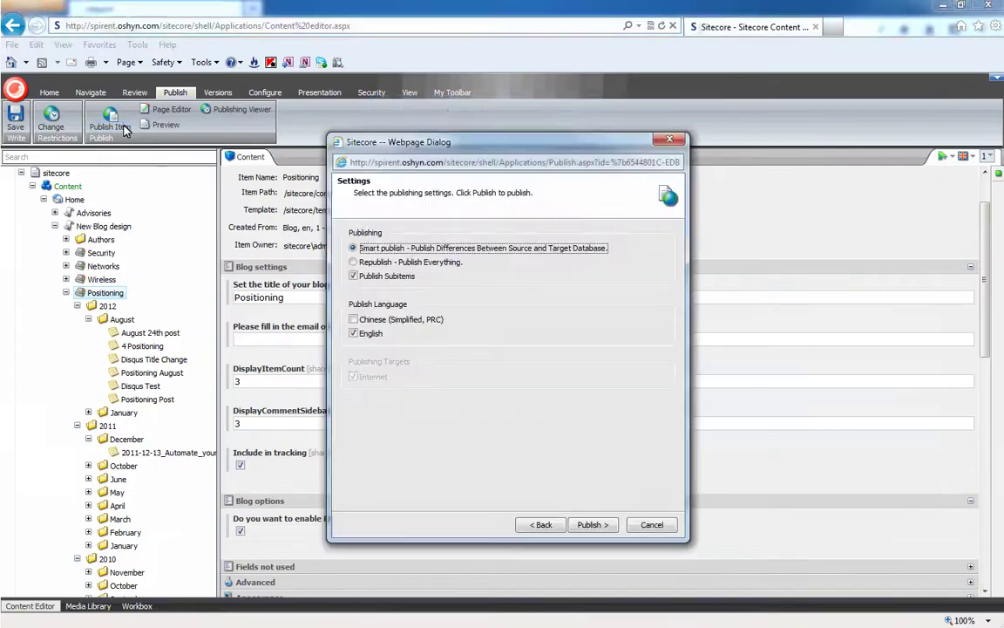
{"action": "left_click", "coordinate": [591, 524]}
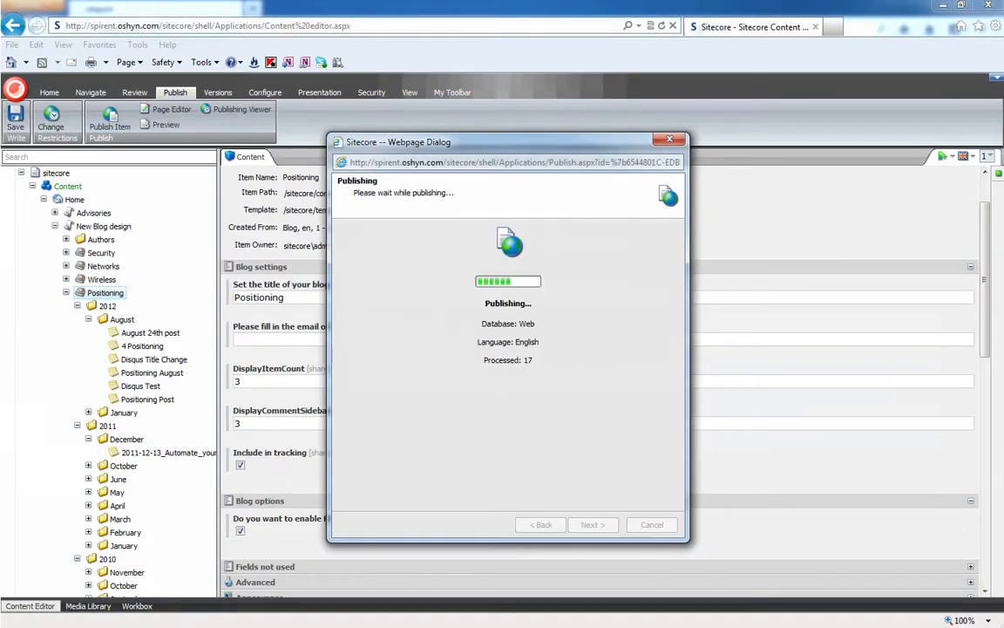
{"action": "left_click", "coordinate": [669, 531]}
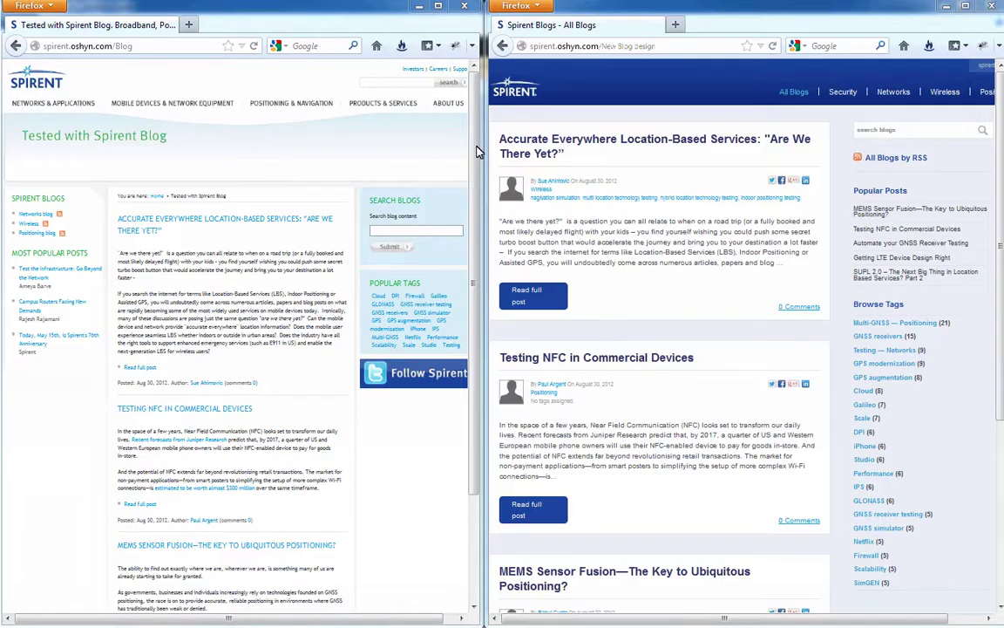
{"action": "left_click_drag", "start_coordinate": [477, 152], "coordinate": [477, 192]}
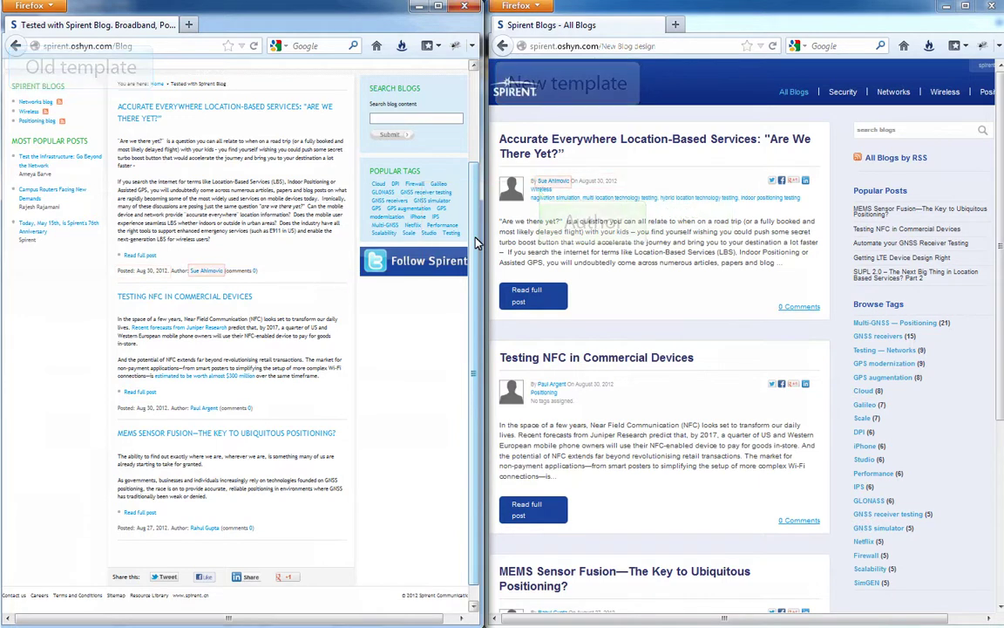
Step: Scroll through the old and new blog listing pages to compare them
{"action": "scroll", "coordinate": [477, 242], "scroll_direction": "down", "scroll_amount": 1}
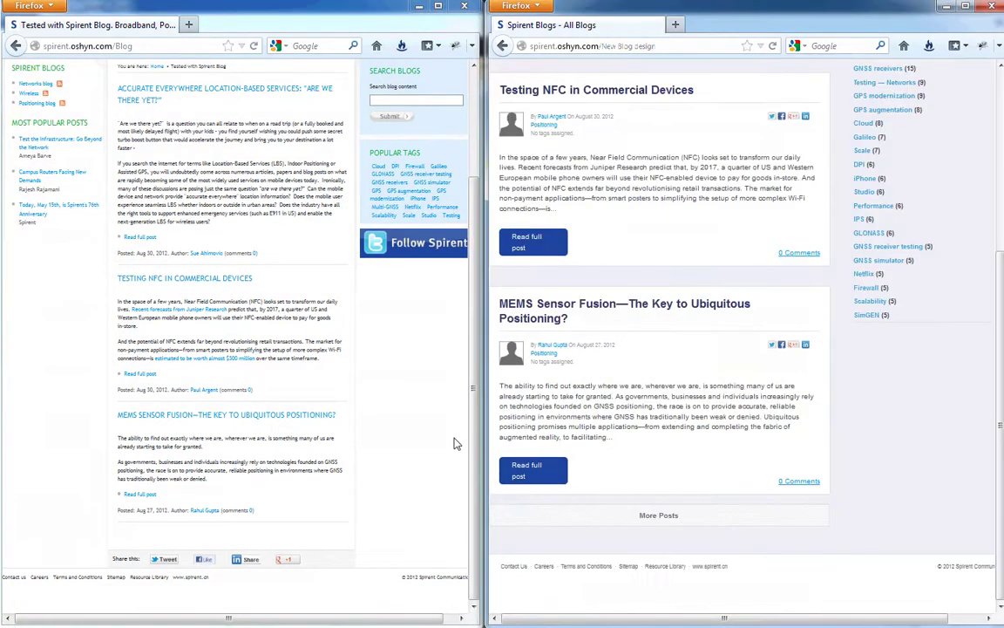
{"action": "scroll", "coordinate": [415, 346], "scroll_direction": "up", "scroll_amount": 3}
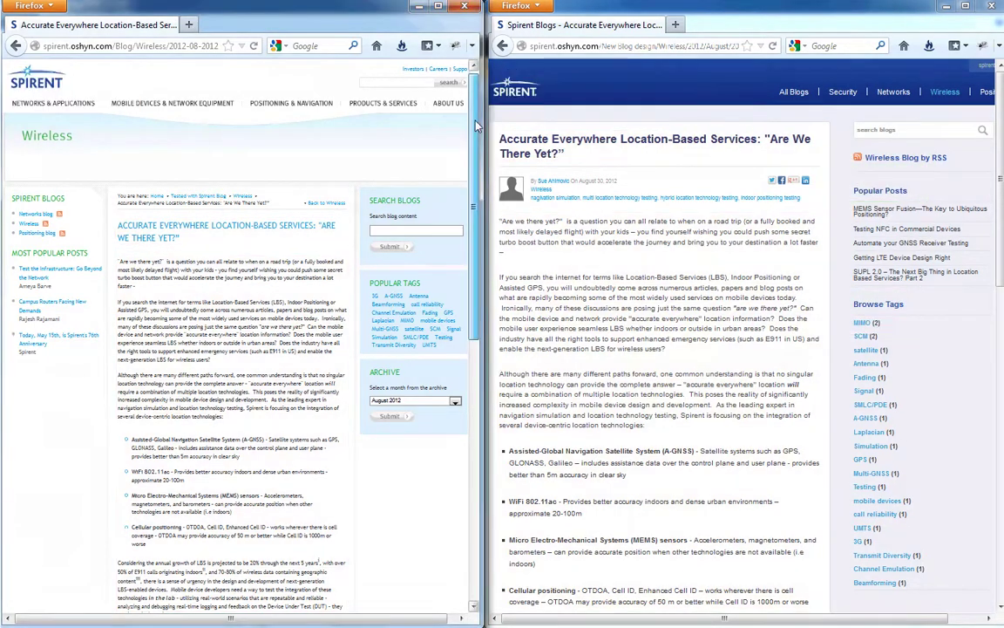
{"action": "scroll", "coordinate": [476, 126], "scroll_direction": "down", "scroll_amount": 3}
{"action": "scroll", "coordinate": [475, 290], "scroll_direction": "down", "scroll_amount": 3}
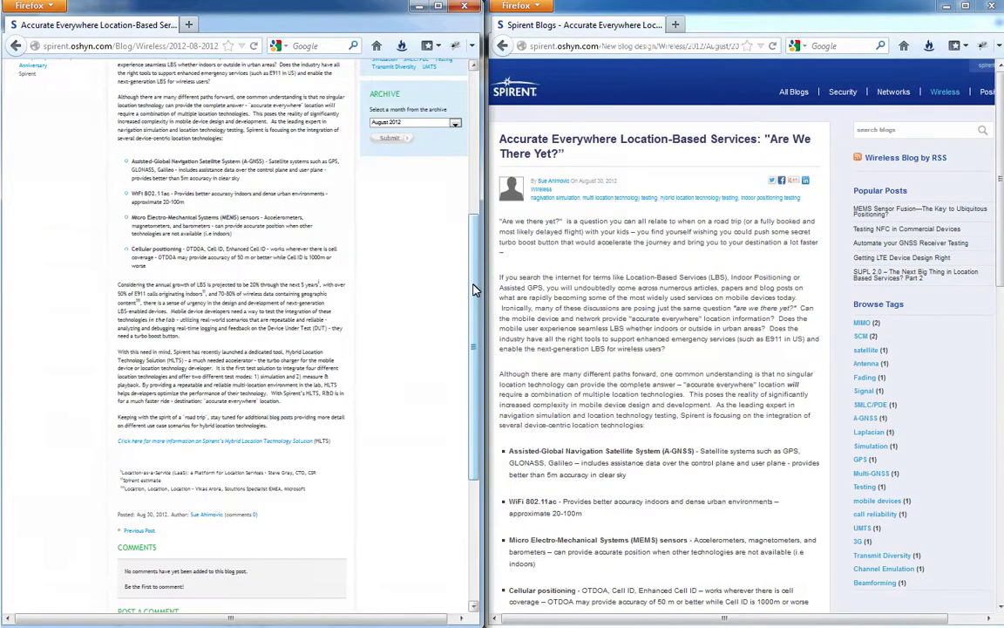
{"action": "scroll", "coordinate": [475, 290], "scroll_direction": "down", "scroll_amount": 2}
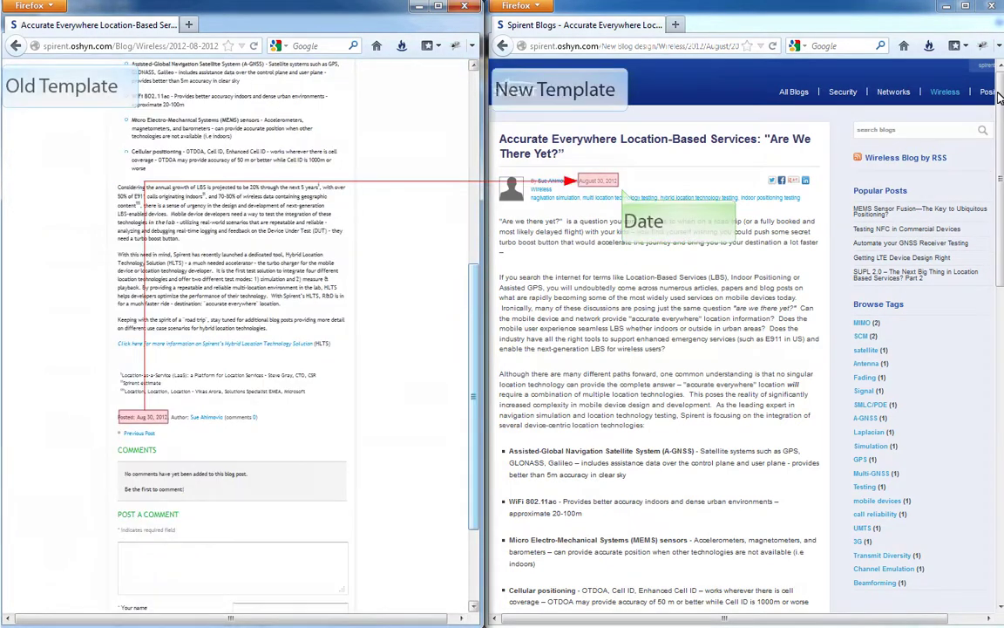